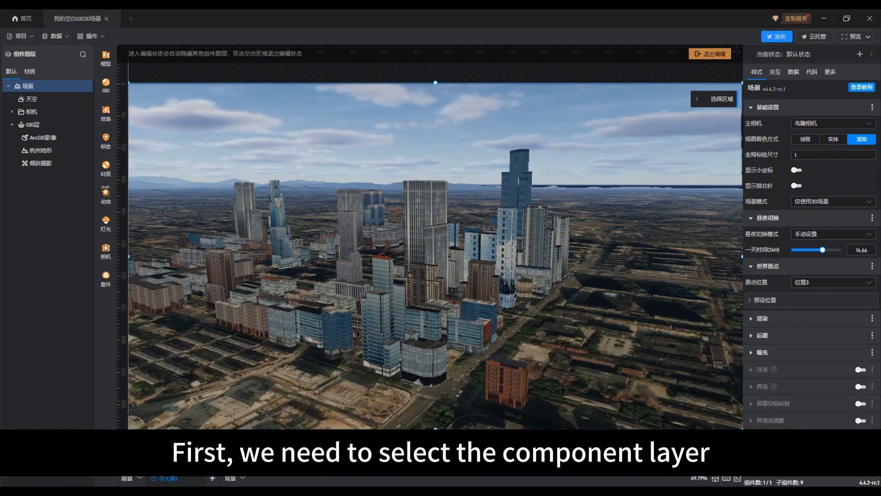
Step: Start adding an individualized building outline to the 倾斜摄影 (oblique photography) layer using straight-line drawing
{"action": "left_click", "coordinate": [40, 168]}
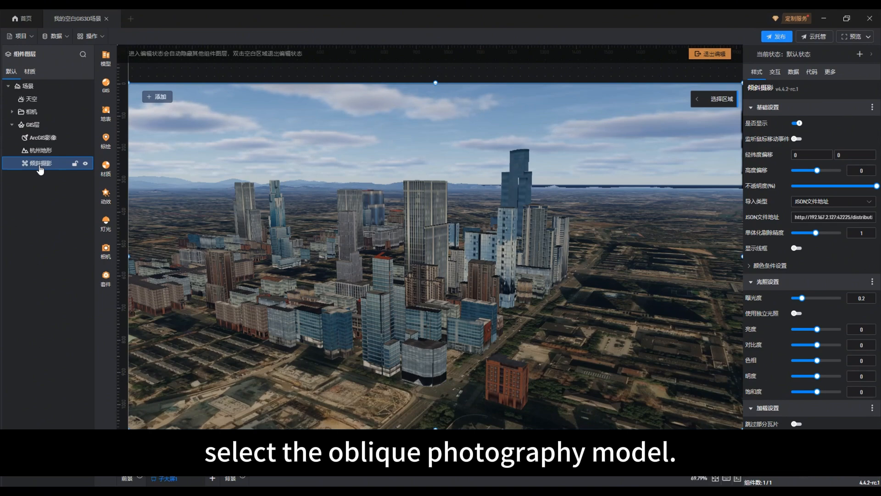
{"action": "left_click", "coordinate": [157, 97]}
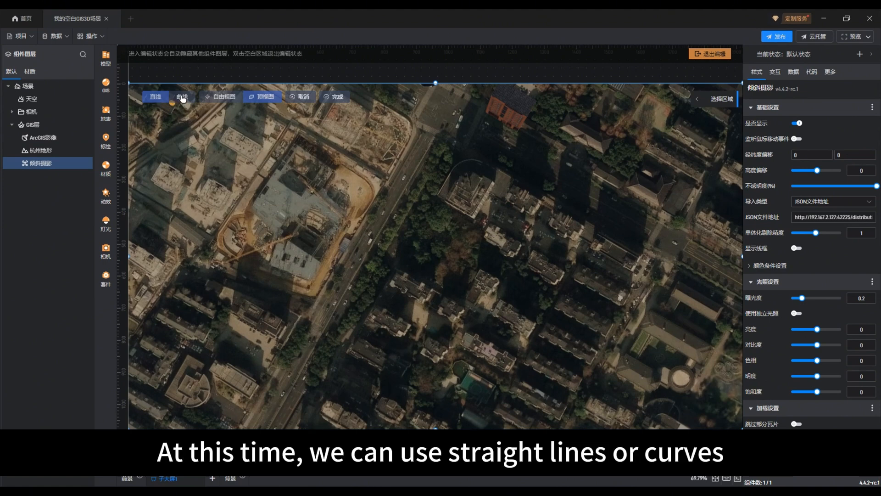
{"action": "left_click", "coordinate": [182, 98]}
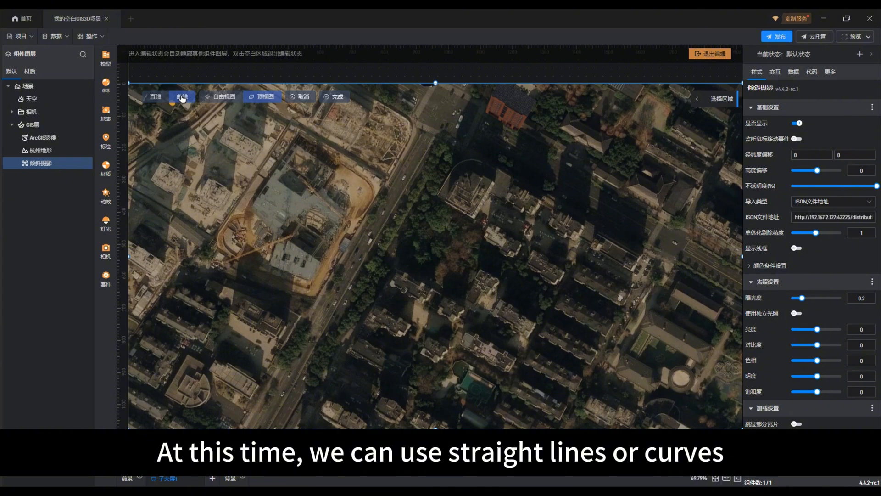
{"action": "left_click", "coordinate": [156, 98]}
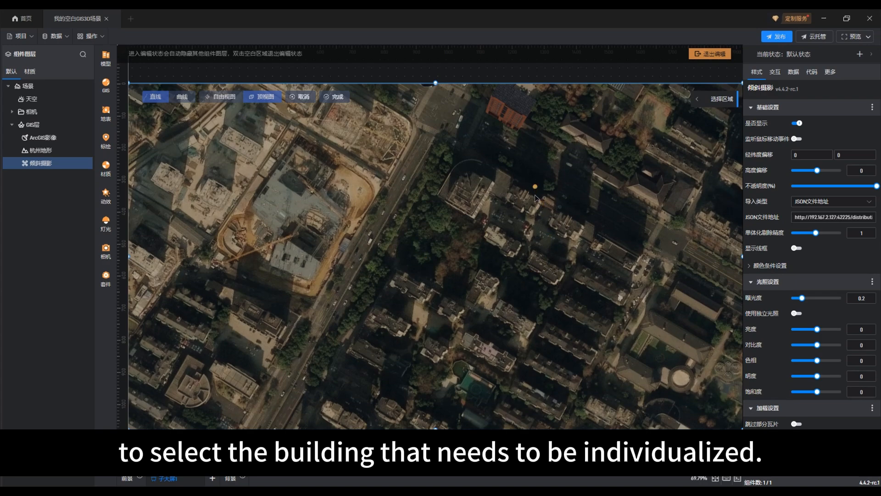
Step: Compare the free view with the top view of the city while the outline drawing is active
{"action": "left_click_drag", "start_coordinate": [537, 195], "coordinate": [519, 349]}
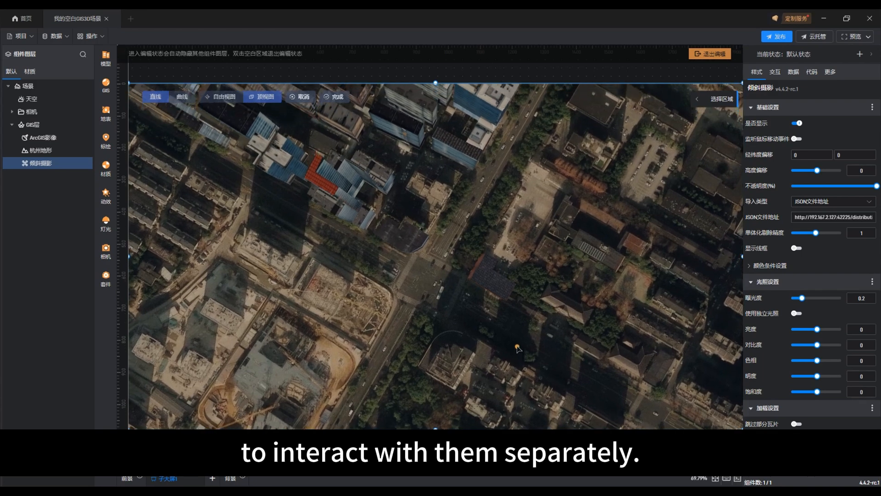
{"action": "left_click", "coordinate": [229, 97]}
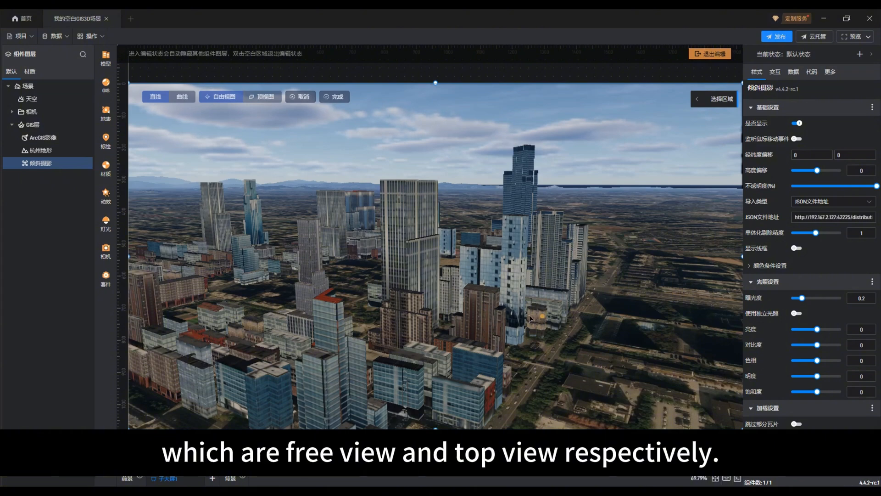
{"action": "left_click_drag", "start_coordinate": [530, 318], "coordinate": [552, 333]}
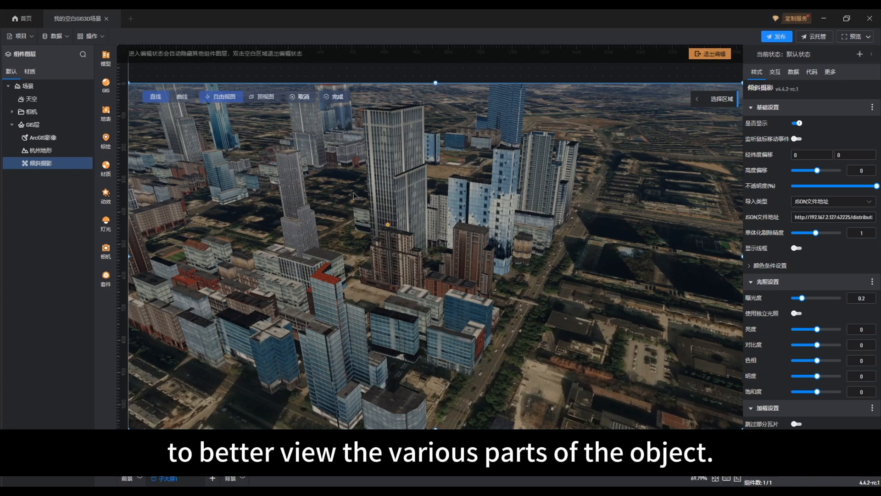
{"action": "left_click", "coordinate": [262, 98]}
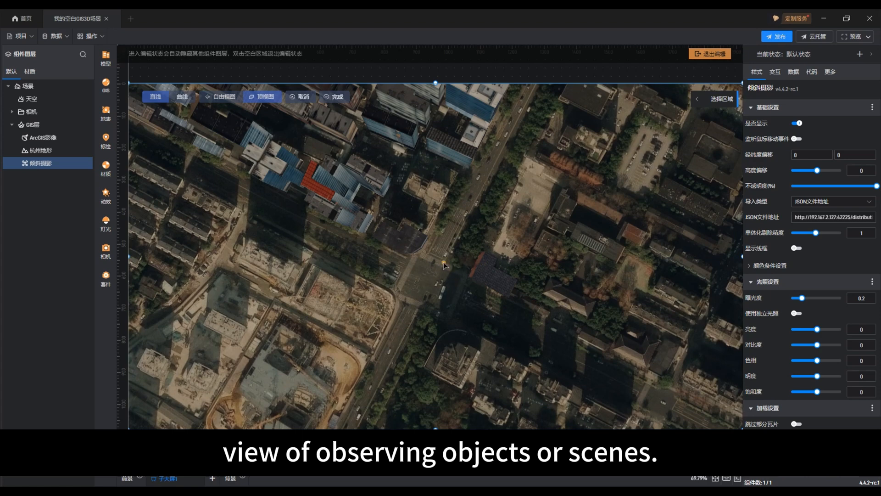
Step: Examine the city blocks from the top view, ending near the dark-roofed building beside the road intersection
{"action": "left_click_drag", "start_coordinate": [444, 264], "coordinate": [518, 320]}
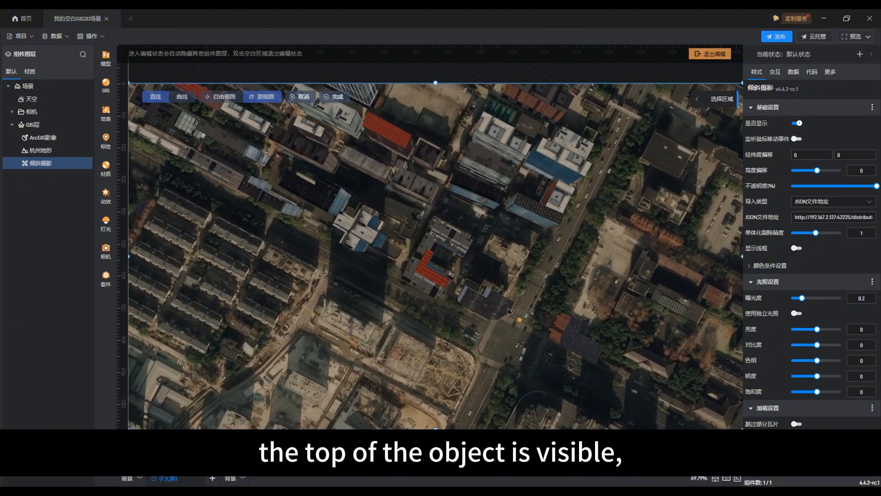
{"action": "left_click_drag", "start_coordinate": [455, 239], "coordinate": [478, 313]}
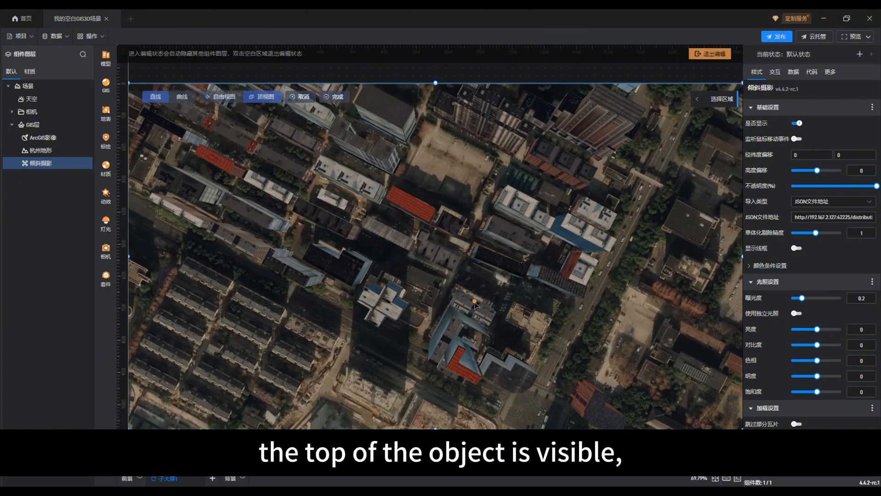
{"action": "left_click_drag", "start_coordinate": [502, 223], "coordinate": [450, 279]}
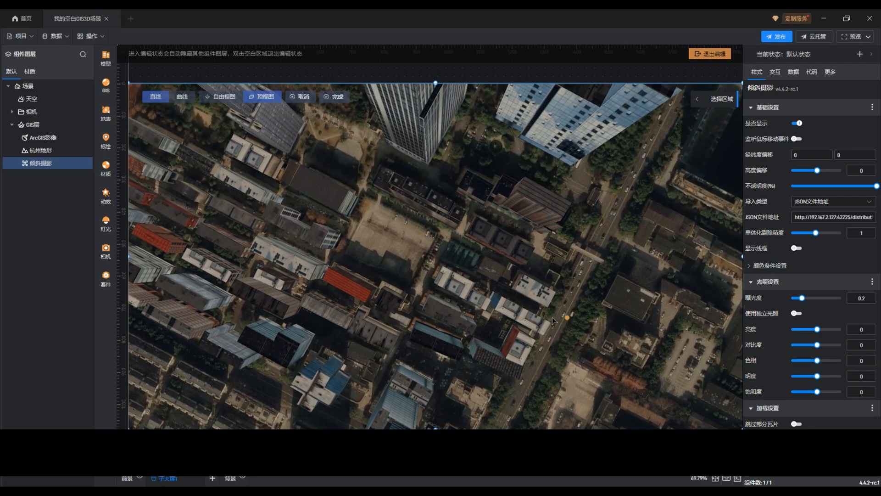
{"action": "left_click_drag", "start_coordinate": [554, 317], "coordinate": [450, 285]}
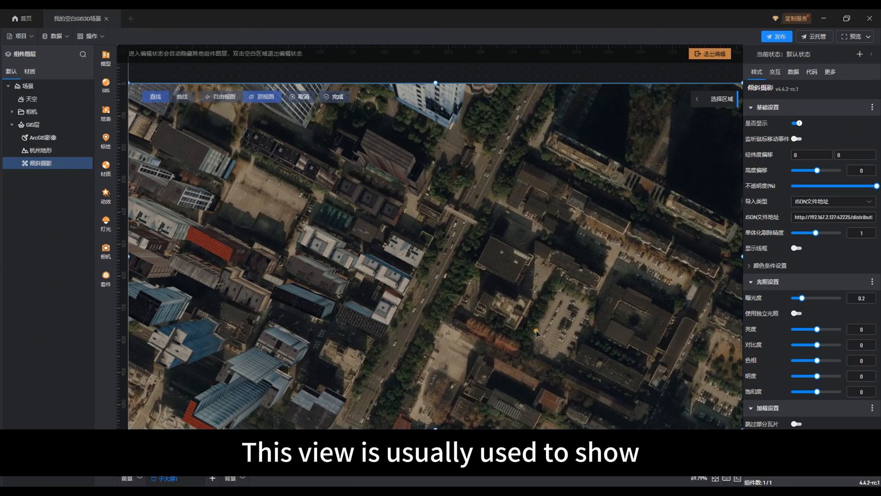
{"action": "left_click_drag", "start_coordinate": [535, 333], "coordinate": [541, 235]}
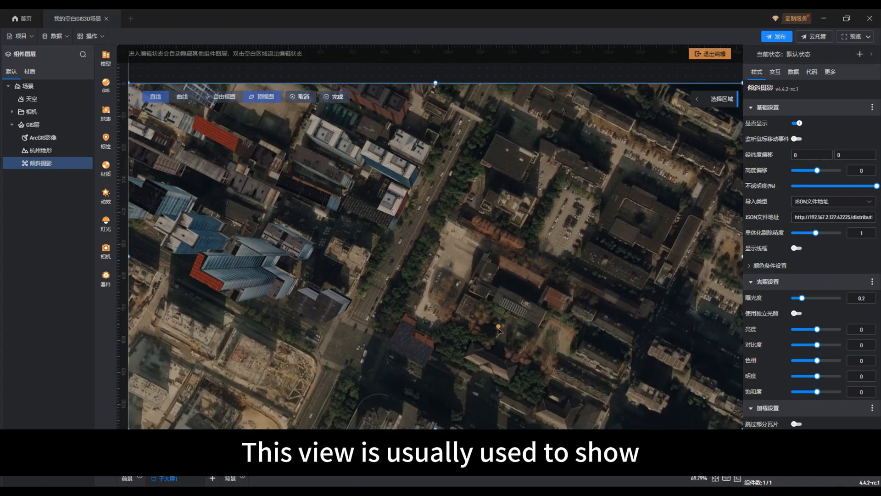
{"action": "left_click_drag", "start_coordinate": [503, 309], "coordinate": [523, 278]}
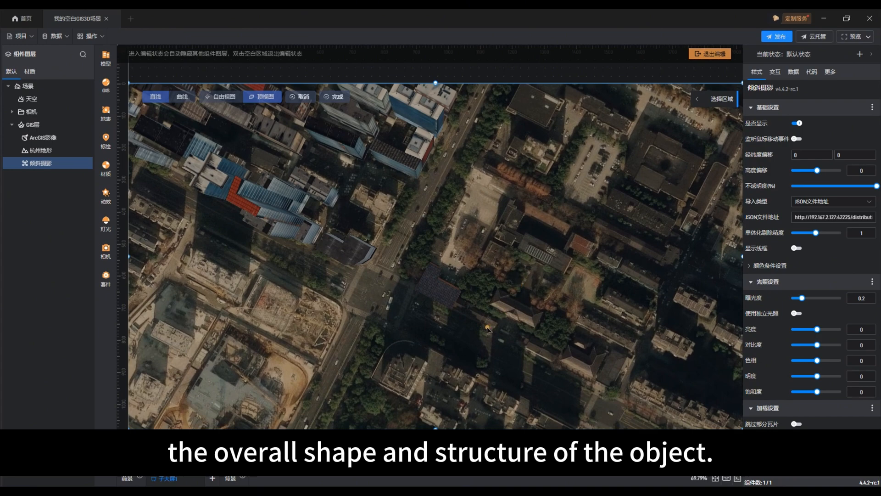
{"action": "scroll", "coordinate": [488, 330], "scroll_direction": "up", "scroll_amount": 2}
{"action": "scroll", "coordinate": [488, 331], "scroll_direction": "up", "scroll_amount": 3}
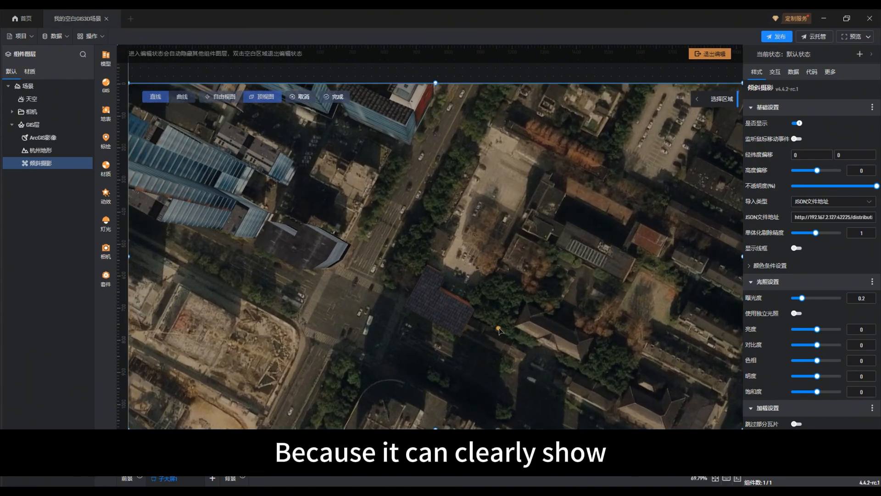
{"action": "left_click_drag", "start_coordinate": [504, 318], "coordinate": [502, 313]}
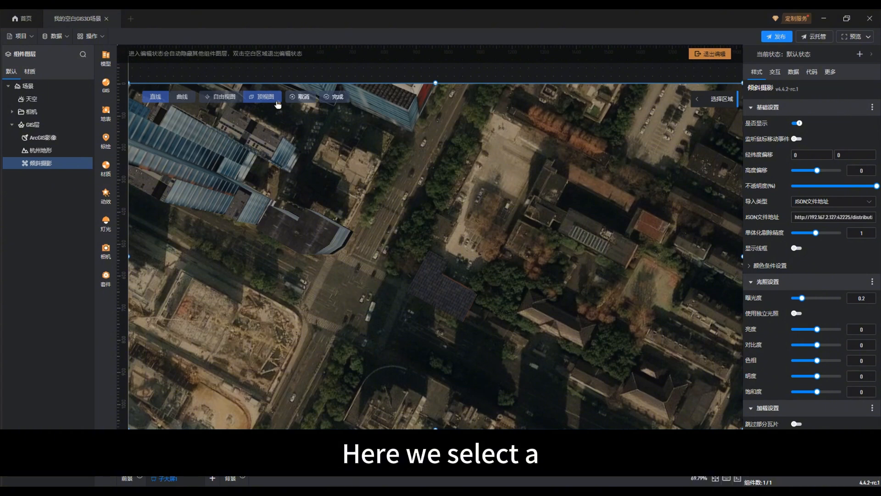
Step: Trace a closed straight-line outline around the dark-roofed L-shaped building beside the intersection and complete it
{"action": "left_click", "coordinate": [406, 272]}
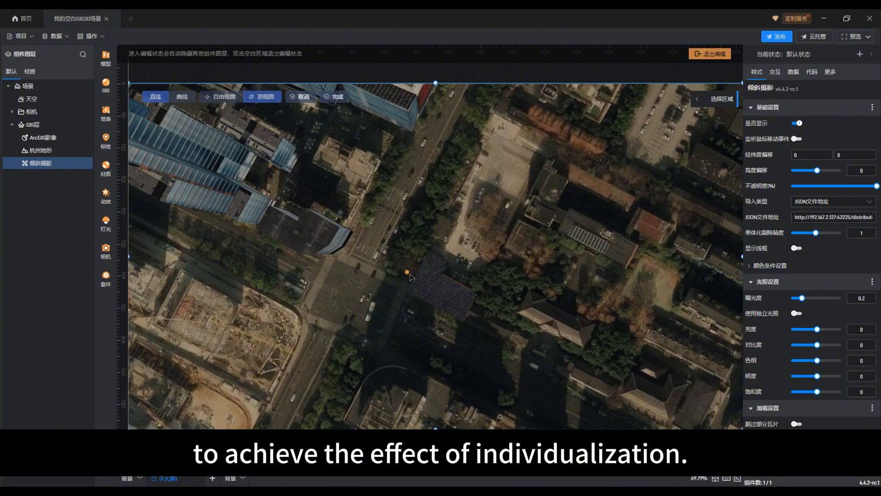
{"action": "left_click", "coordinate": [425, 246]}
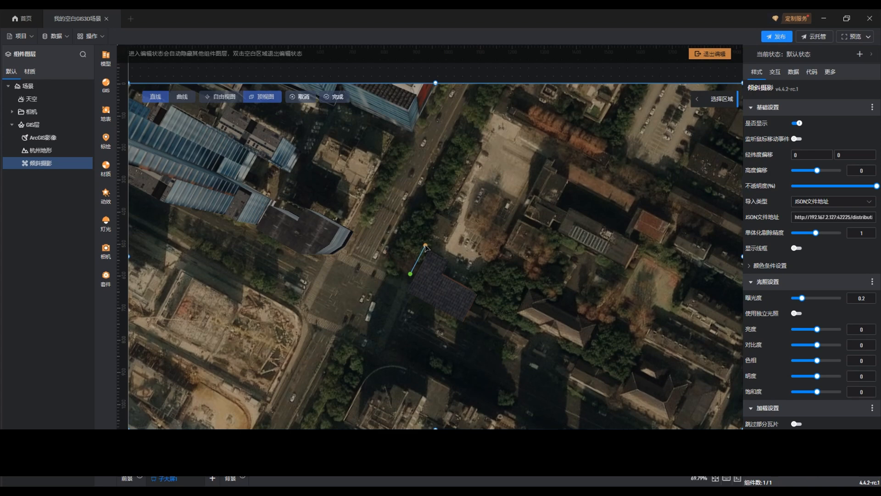
{"action": "left_click", "coordinate": [452, 257]}
{"action": "left_click", "coordinate": [449, 273]}
{"action": "left_click", "coordinate": [474, 287]}
{"action": "left_click", "coordinate": [483, 292]}
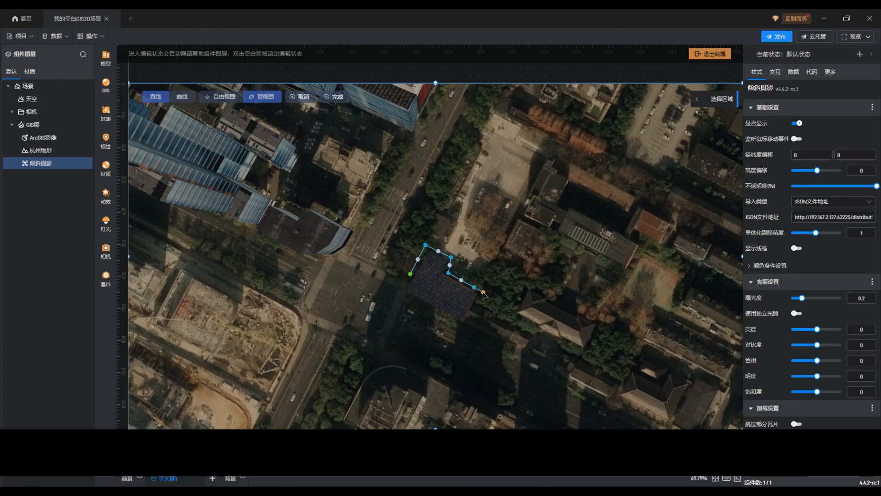
{"action": "left_click", "coordinate": [474, 314]}
{"action": "left_click", "coordinate": [465, 328]}
{"action": "left_click", "coordinate": [445, 318]}
{"action": "left_click", "coordinate": [415, 302]}
{"action": "left_click", "coordinate": [401, 294]}
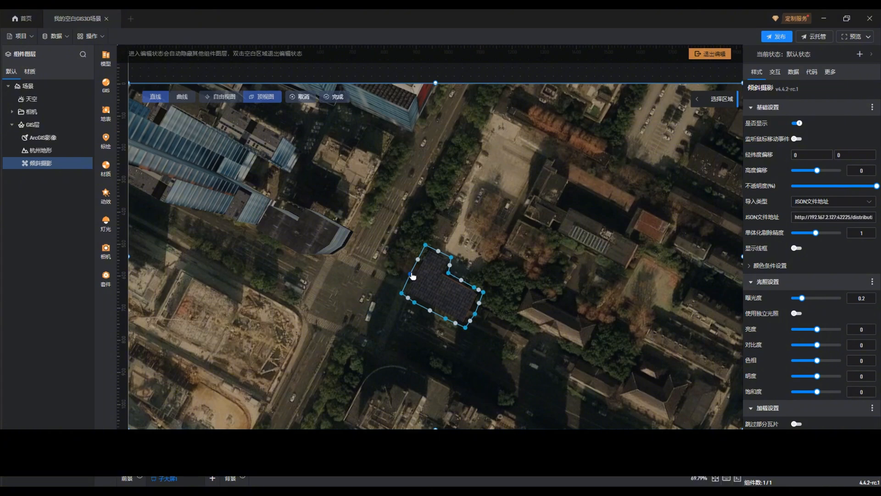
{"action": "left_click", "coordinate": [411, 274]}
{"action": "left_click", "coordinate": [339, 97]}
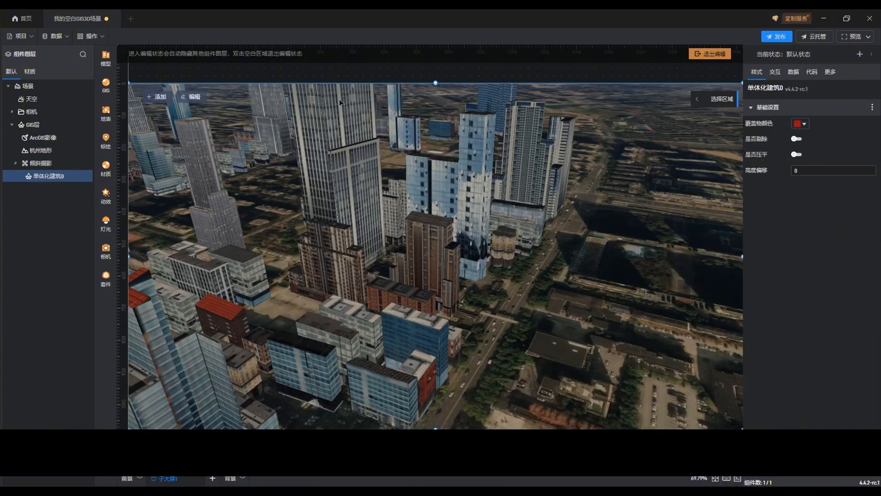
Step: Examine the newly outlined building in the wider city scene from an oblique angle
{"action": "scroll", "coordinate": [516, 259], "scroll_direction": "down", "scroll_amount": 3}
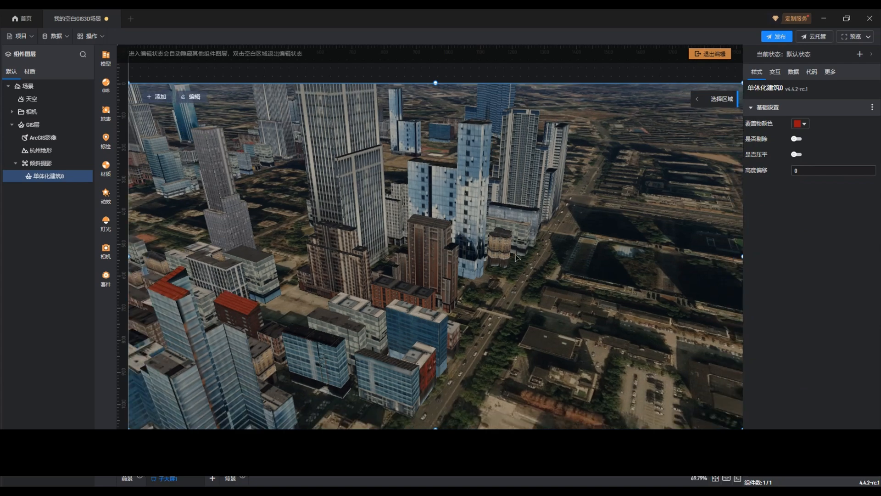
{"action": "scroll", "coordinate": [517, 260], "scroll_direction": "down", "scroll_amount": 3}
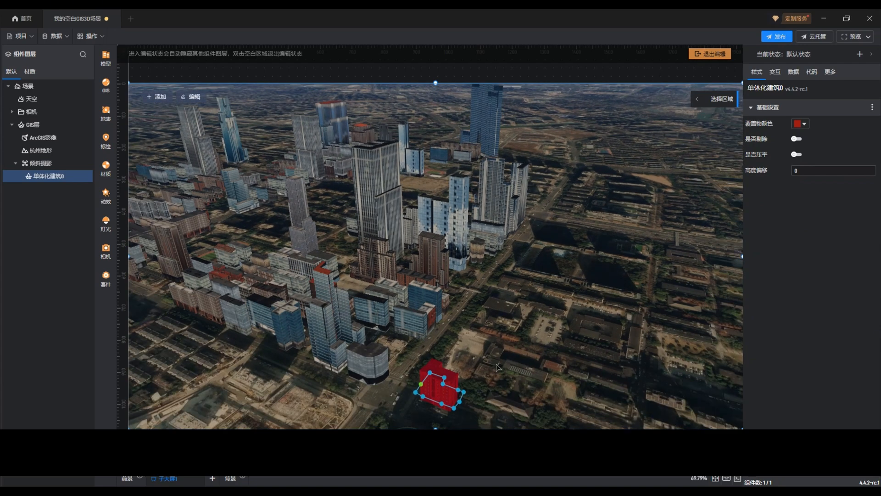
{"action": "middle_click_drag", "start_coordinate": [493, 358], "coordinate": [484, 340]}
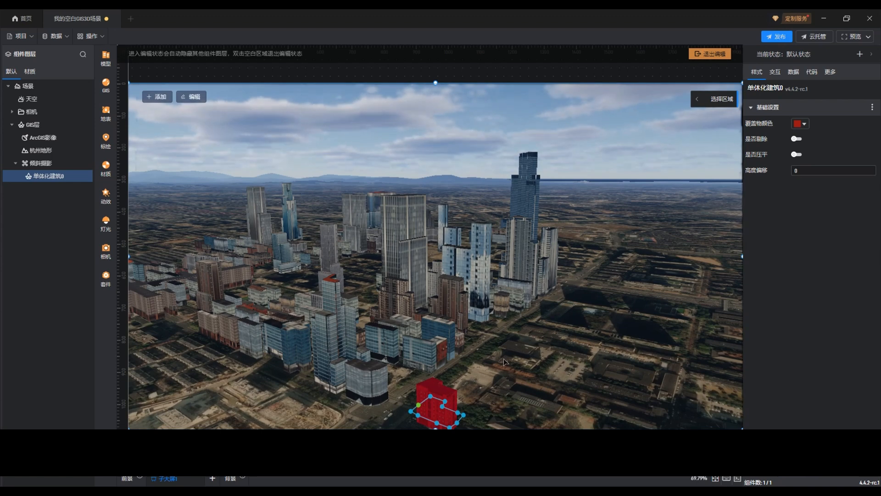
{"action": "left_click_drag", "start_coordinate": [494, 345], "coordinate": [476, 332]}
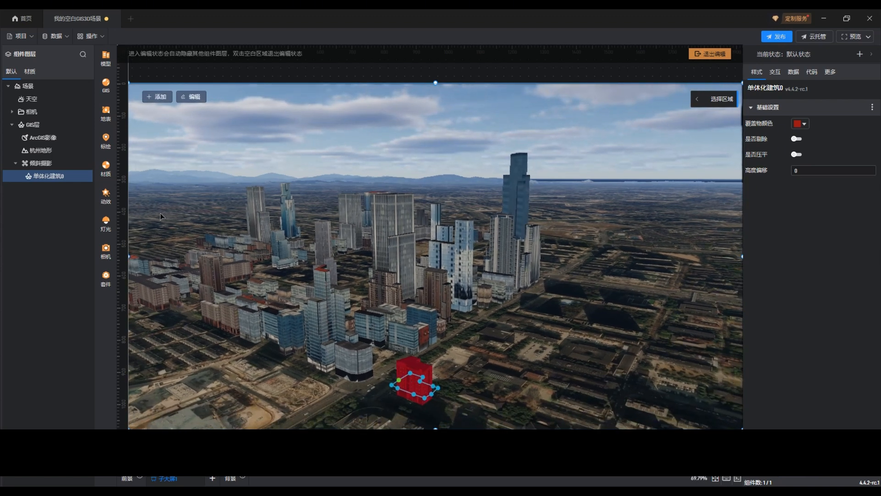
Step: Inspect the individualization removal accuracy setting (单体化剔除精度) of the 倾斜摄影 layer
{"action": "left_click", "coordinate": [44, 167]}
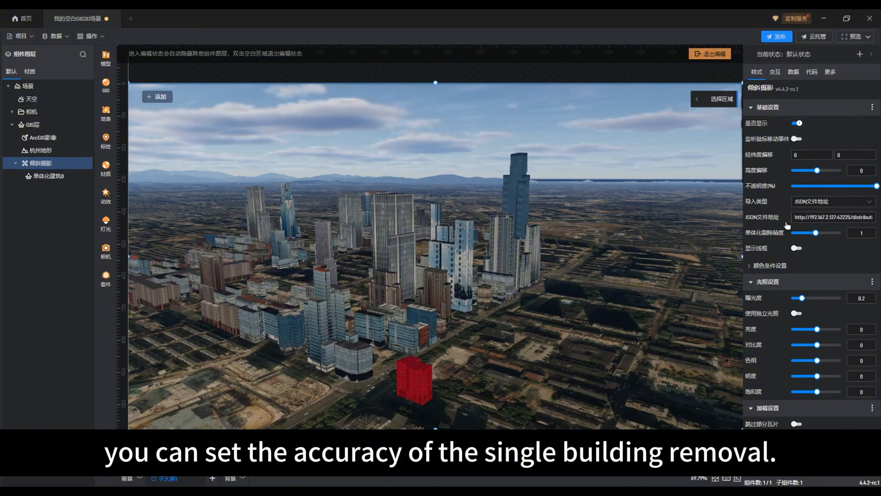
{"action": "mouse_move", "coordinate": [816, 233]}
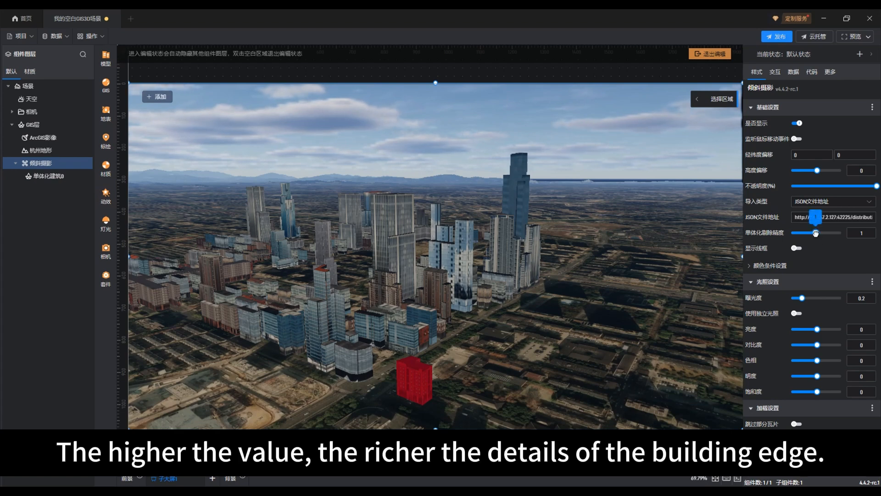
{"action": "mouse_move", "coordinate": [816, 233]}
{"action": "left_mouse_down"}
{"action": "mouse_move", "coordinate": [827, 233]}
{"action": "mouse_move", "coordinate": [816, 234]}
{"action": "left_mouse_up"}
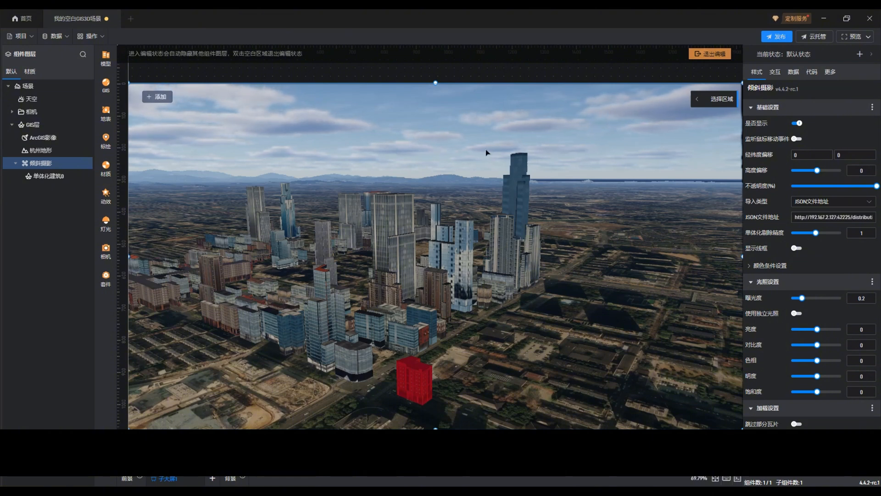
Step: Open the interaction settings of the 单体化建筑0 building and exit the 3D scene's editing state
{"action": "left_click", "coordinate": [39, 178]}
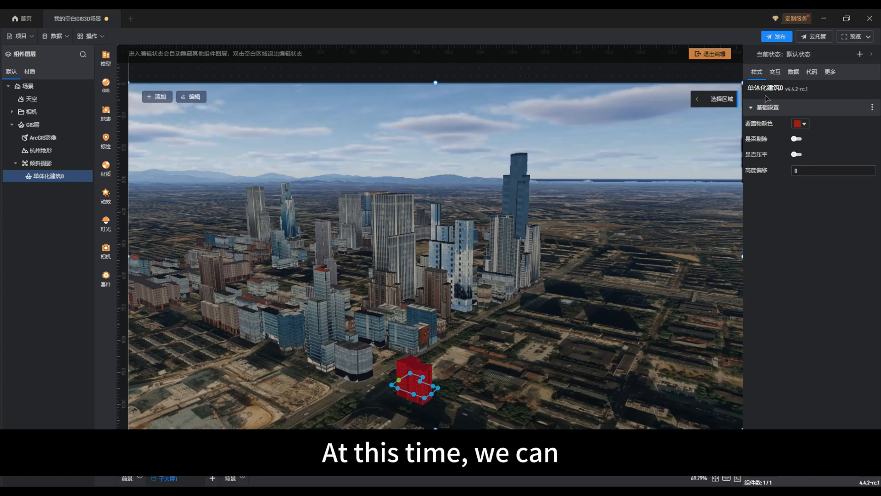
{"action": "left_click", "coordinate": [775, 73]}
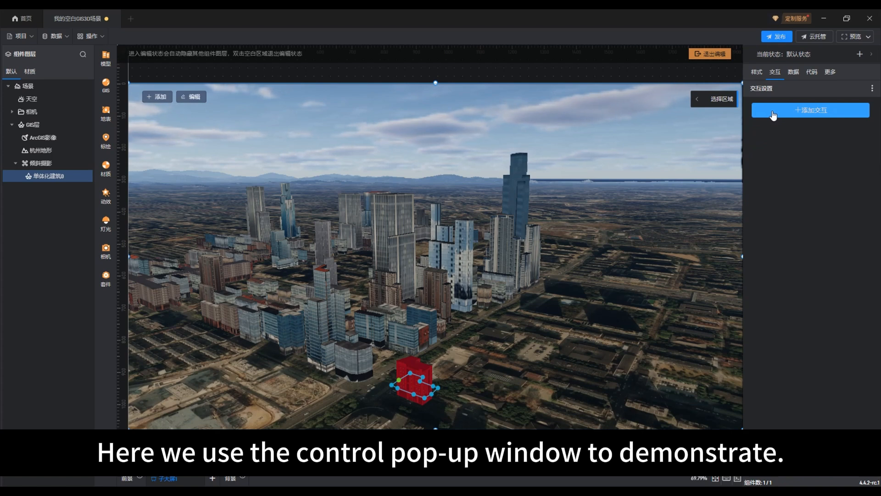
{"action": "left_click", "coordinate": [707, 54]}
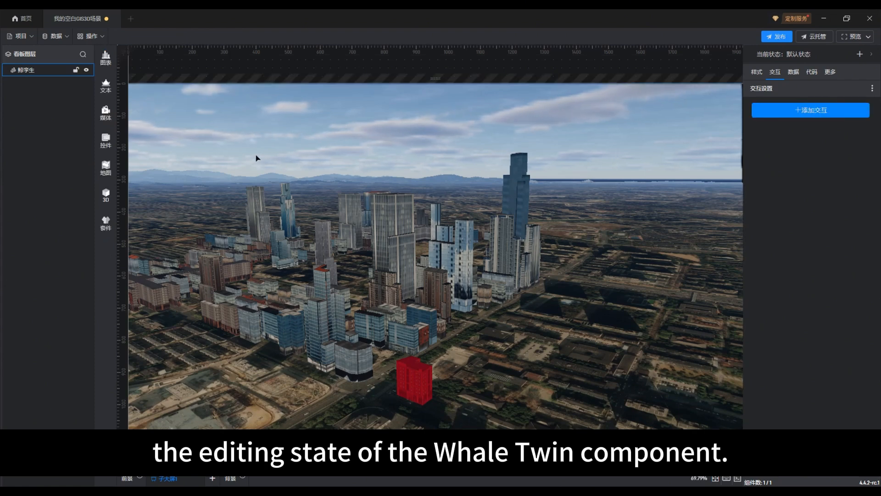
Step: Add a 弹窗 (pop-up) control from the component library and place it to the left of the tall central towers
{"action": "left_click", "coordinate": [113, 165]}
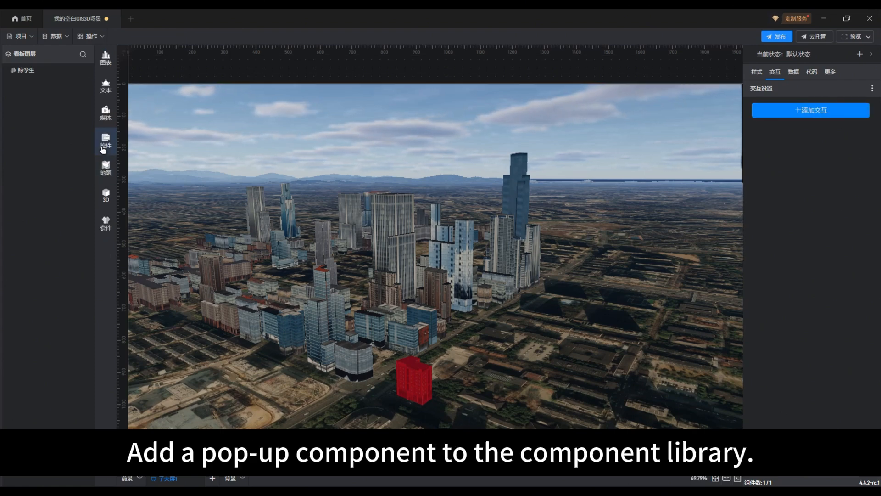
{"action": "left_click", "coordinate": [104, 142]}
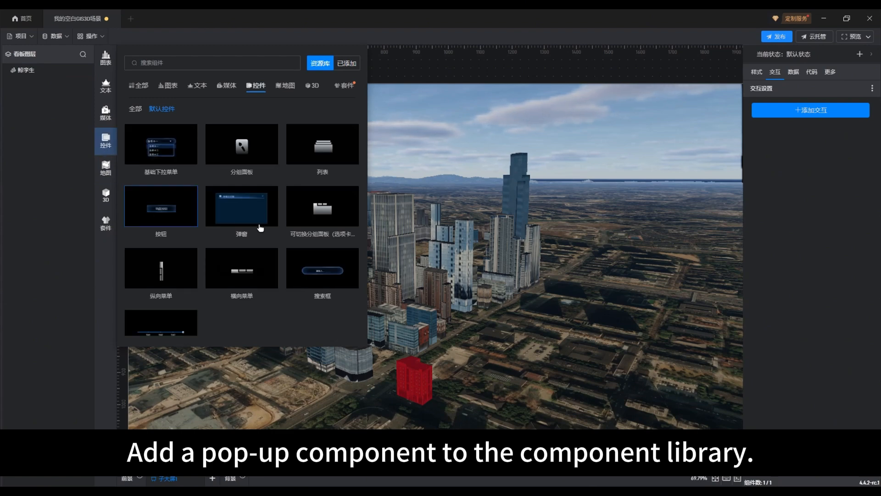
{"action": "left_click", "coordinate": [257, 212]}
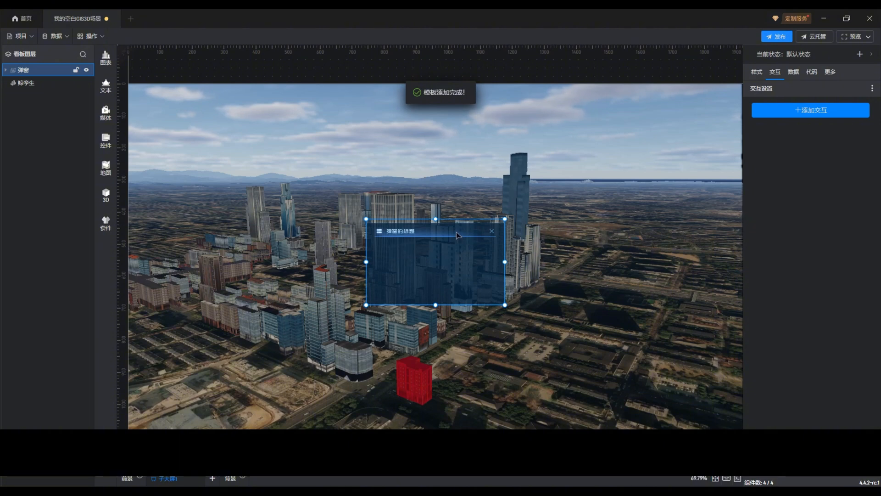
{"action": "left_click_drag", "start_coordinate": [440, 224], "coordinate": [271, 232]}
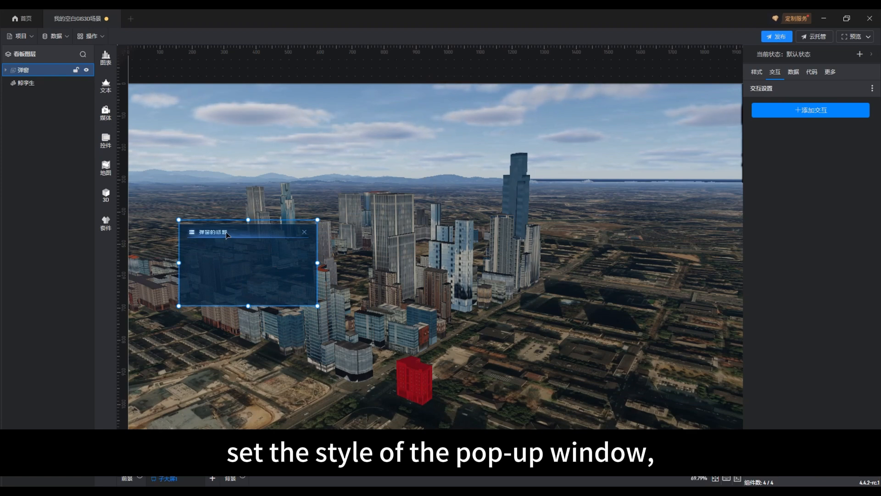
Step: Retitle the pop-up window 倾斜摄影单体化, widen its title text box to fit, and exit the pop-up's editing state
{"action": "double_click", "coordinate": [227, 234]}
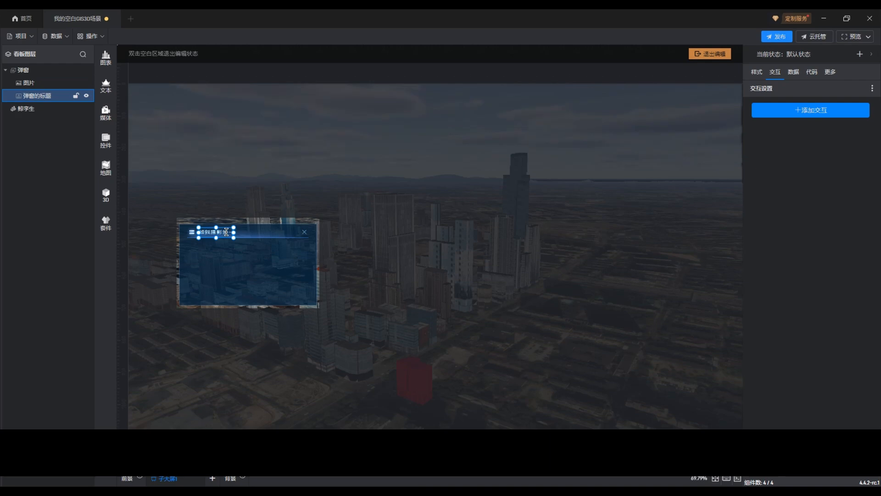
{"action": "type", "text": "dantih"}
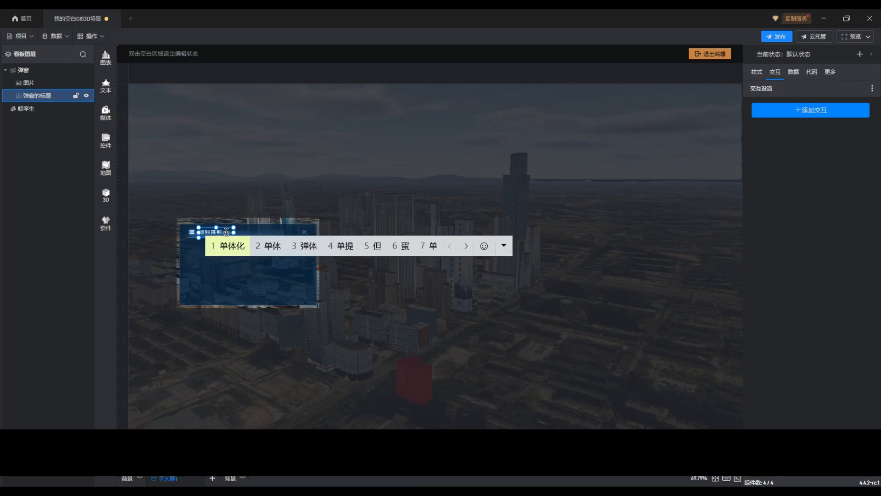
{"action": "key", "text": "space"}
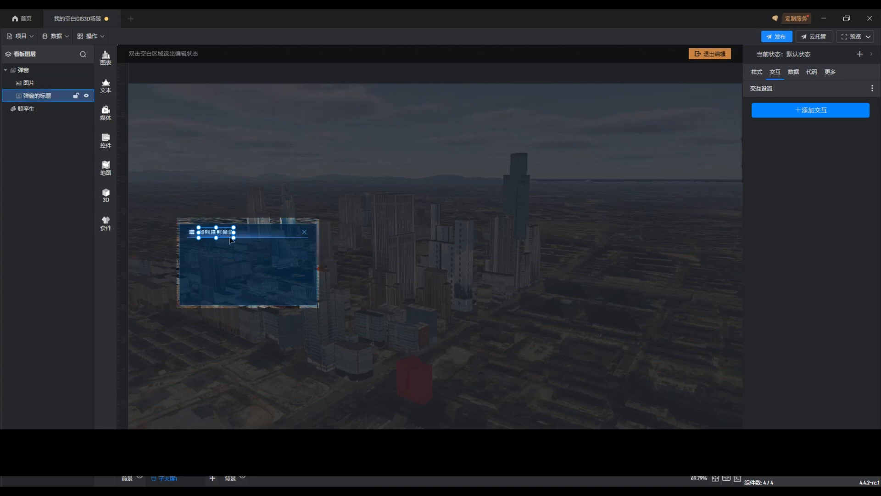
{"action": "left_click_drag", "start_coordinate": [233, 237], "coordinate": [259, 235]}
{"action": "left_click", "coordinate": [699, 54]}
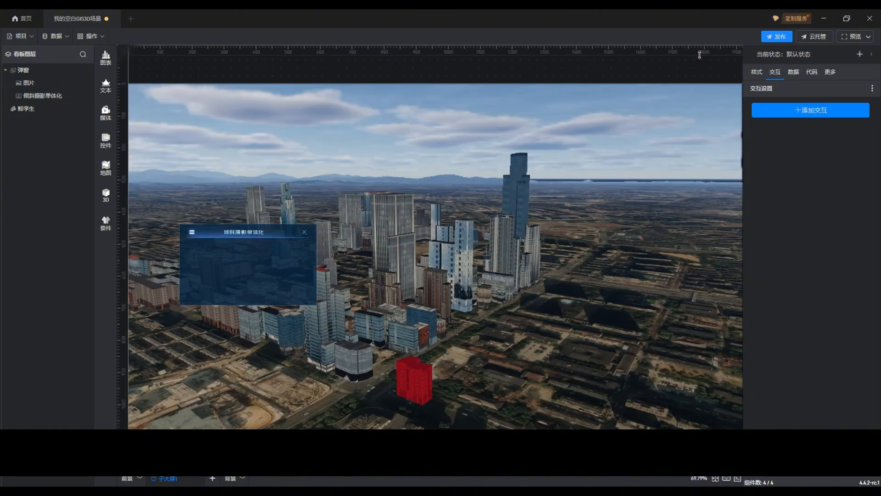
Step: Close the 倾斜摄影单体化 pop-up window on the canvas so that it is hidden
{"action": "left_click", "coordinate": [595, 292]}
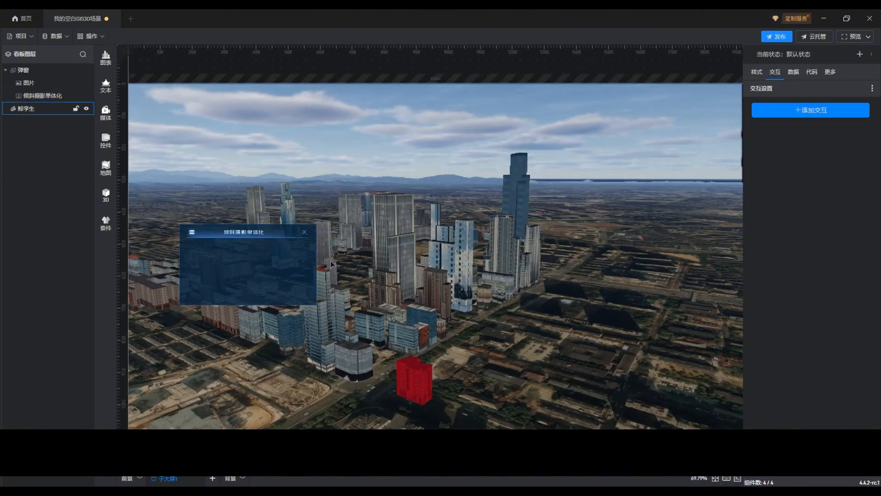
{"action": "left_click", "coordinate": [307, 242]}
{"action": "left_click", "coordinate": [304, 234]}
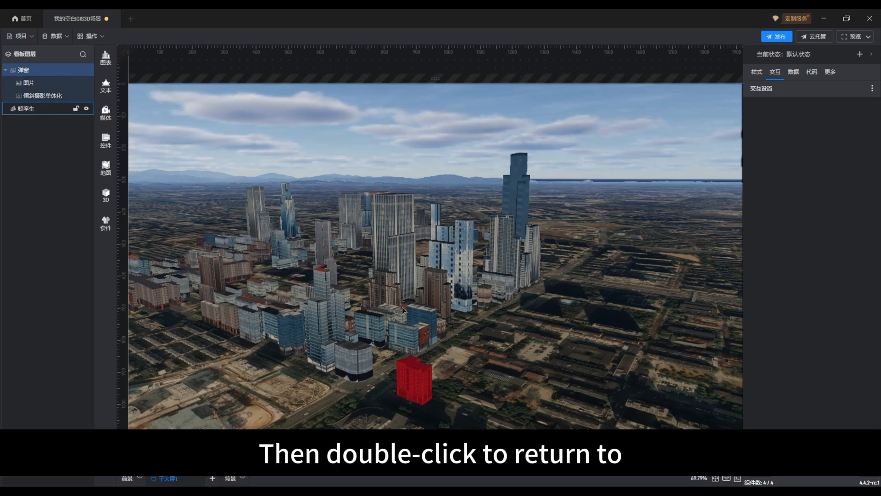
Step: In the 鲸孪生 scene, give the 单体化建筑0 building a 点击 interaction with action 控制弹窗, pop-up 弹窗 and operation 打开弹窗
{"action": "double_click", "coordinate": [486, 371]}
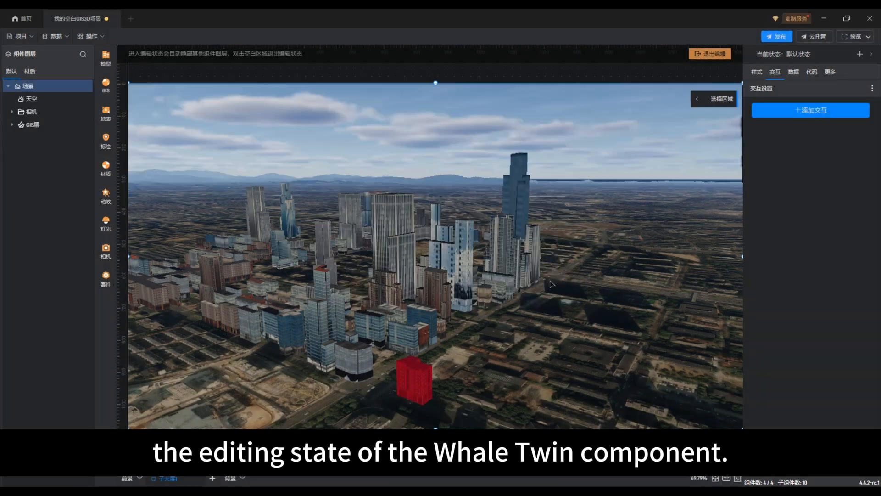
{"action": "left_click", "coordinate": [547, 283]}
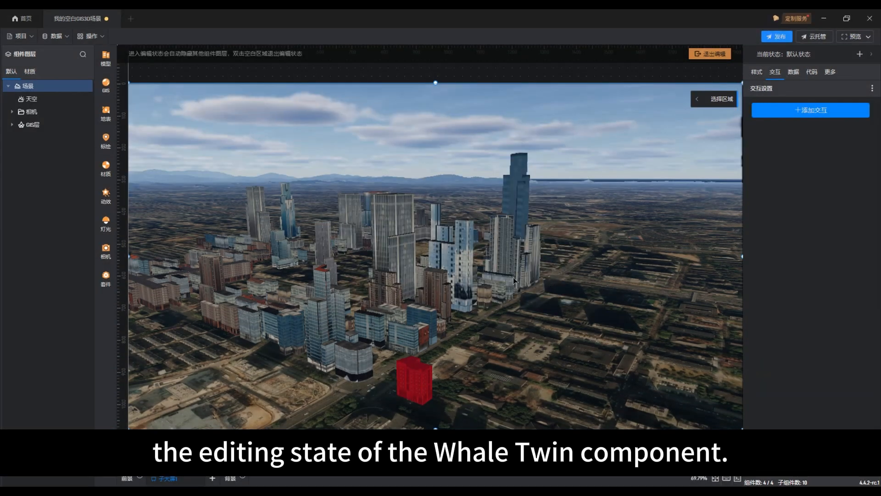
{"action": "left_click", "coordinate": [11, 124]}
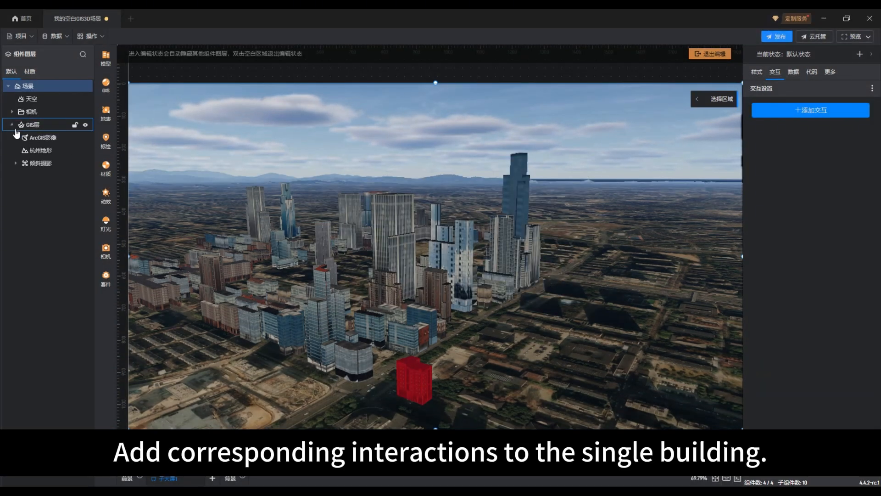
{"action": "left_click", "coordinate": [40, 166]}
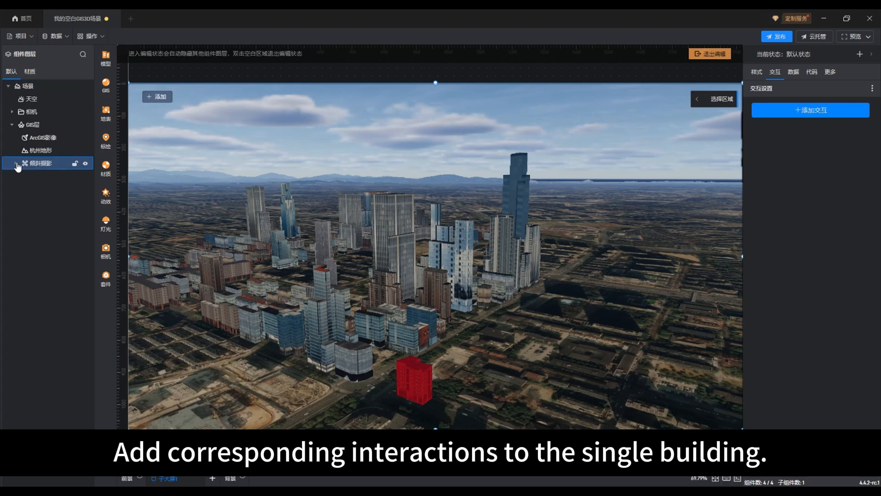
{"action": "left_click", "coordinate": [16, 162]}
{"action": "left_click", "coordinate": [42, 178]}
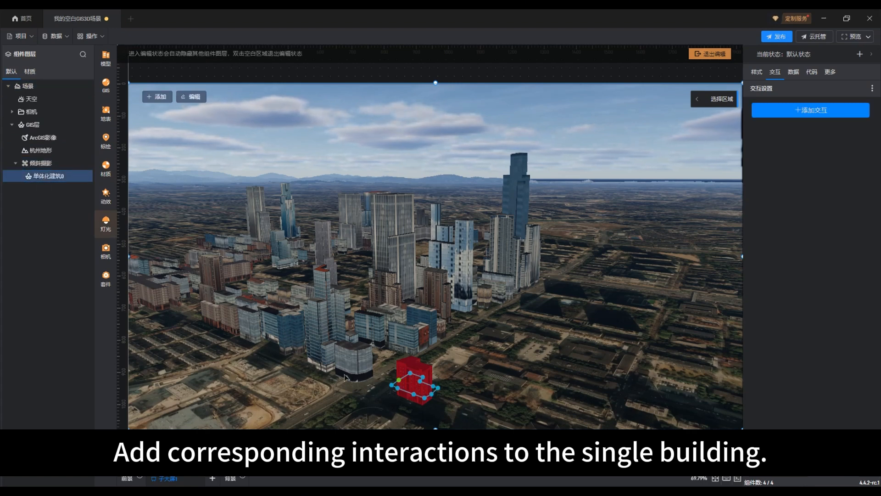
{"action": "left_click", "coordinate": [824, 113]}
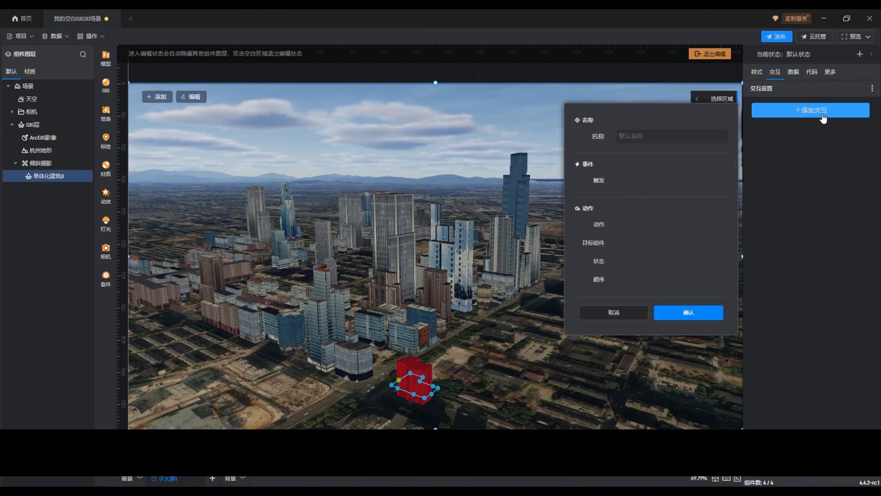
{"action": "left_click", "coordinate": [724, 225]}
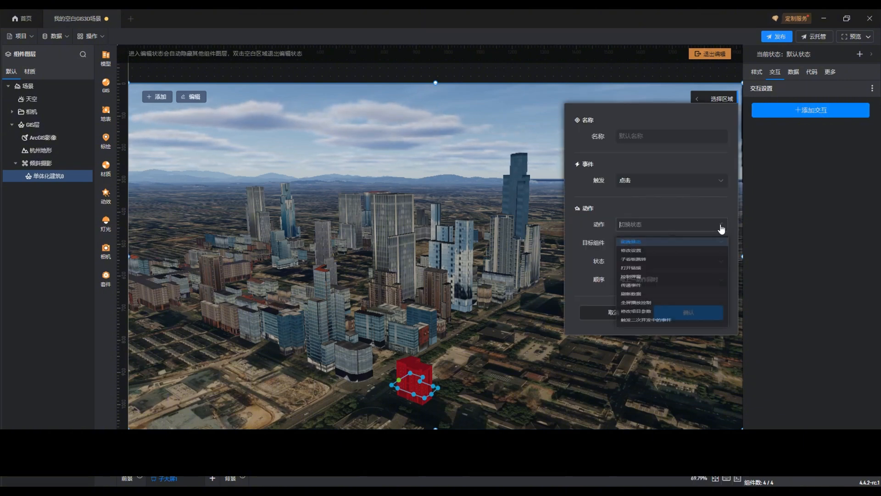
{"action": "left_click", "coordinate": [675, 291]}
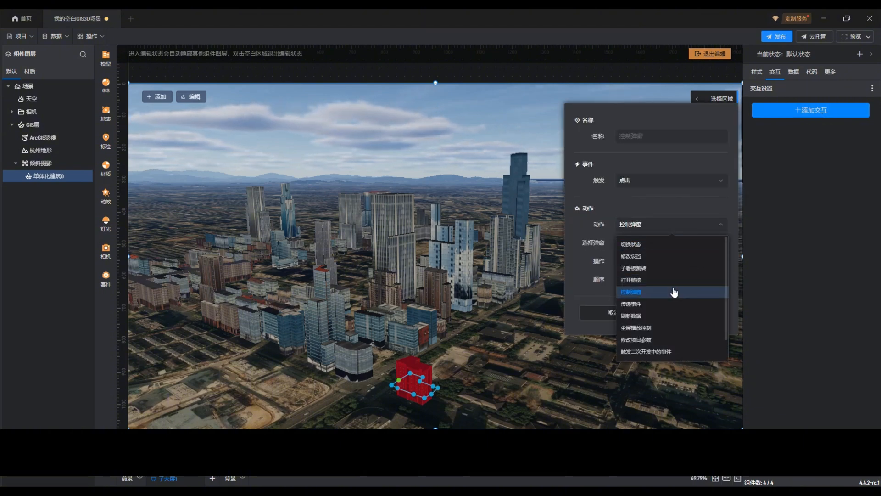
{"action": "left_click", "coordinate": [714, 244]}
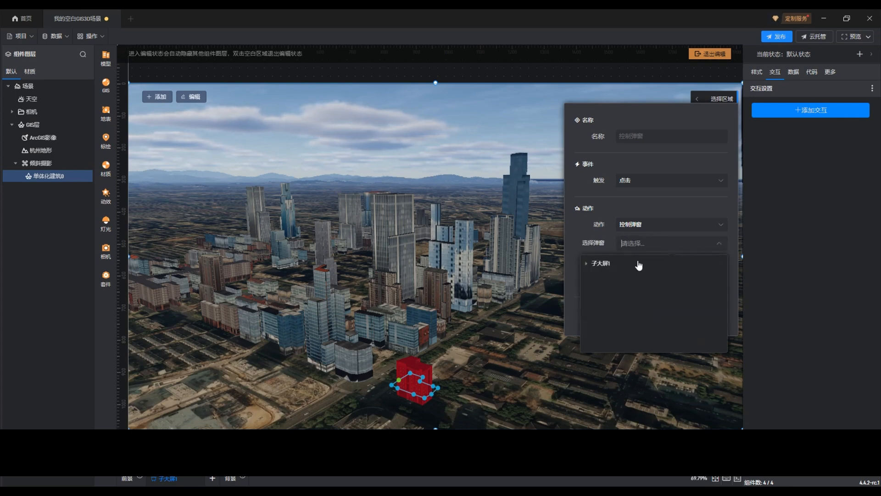
{"action": "left_click", "coordinate": [604, 275]}
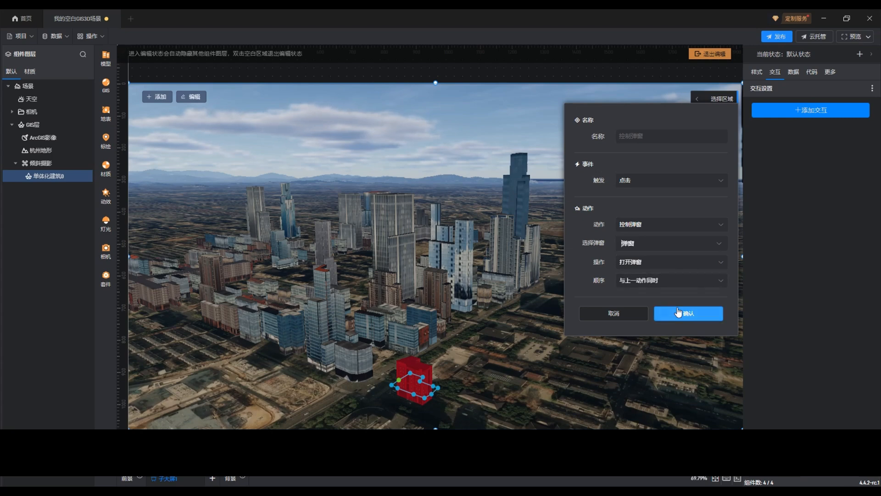
{"action": "left_click", "coordinate": [714, 313]}
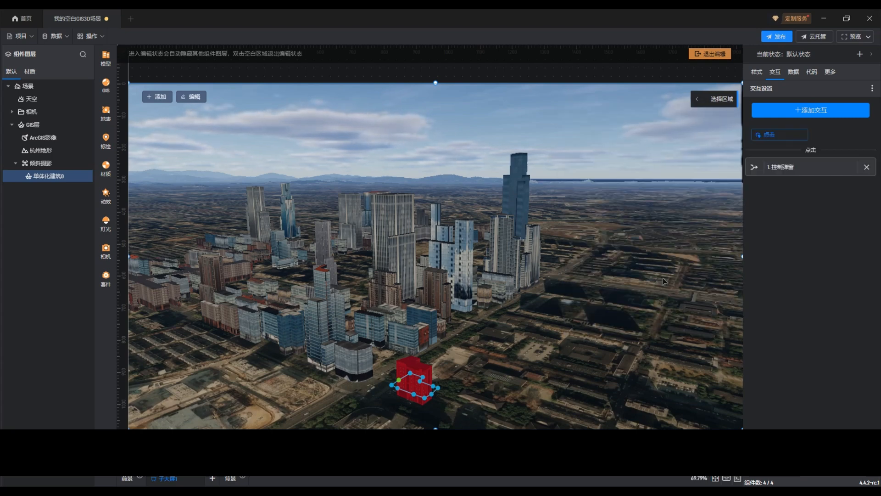
Step: Exit the scene's editing state and test the red building's pop-up interaction twice, closing the pop-up each time
{"action": "left_click", "coordinate": [713, 56]}
{"action": "left_click", "coordinate": [542, 332]}
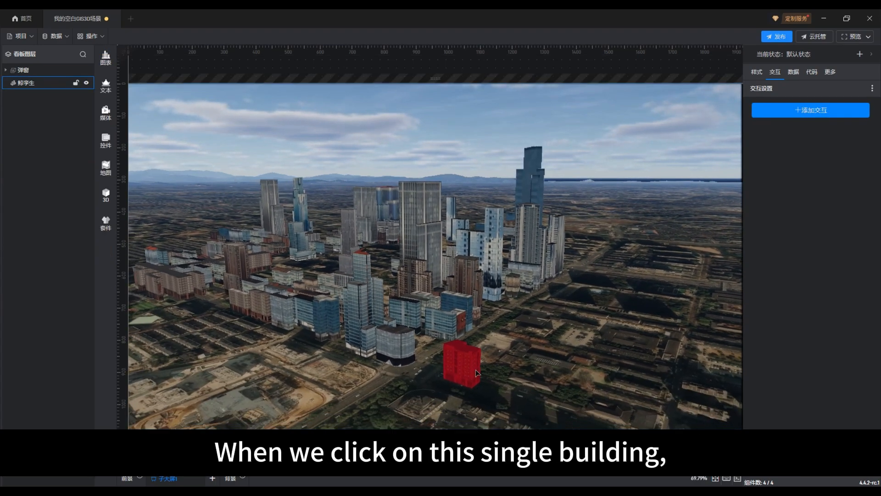
{"action": "left_click", "coordinate": [461, 366]}
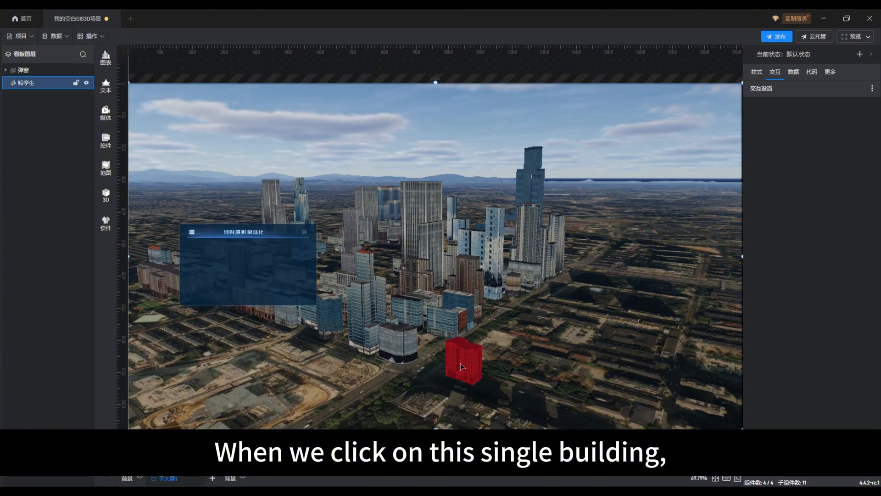
{"action": "left_click", "coordinate": [284, 304]}
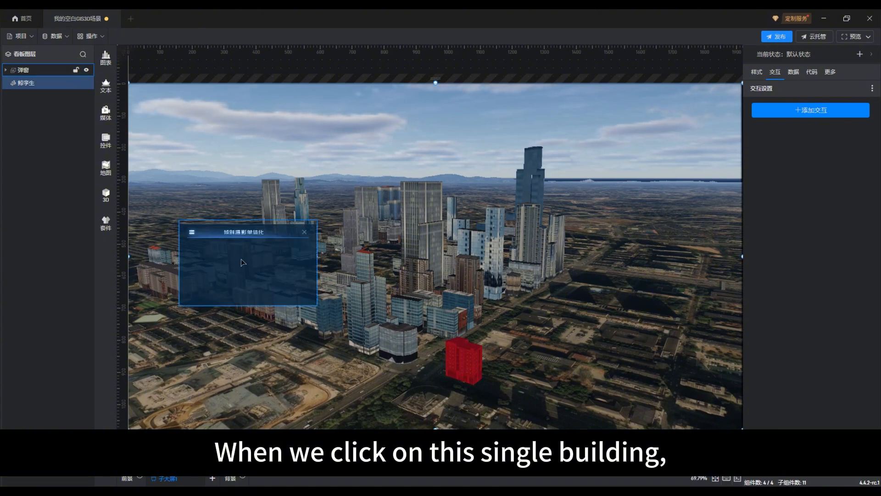
{"action": "left_click", "coordinate": [305, 235]}
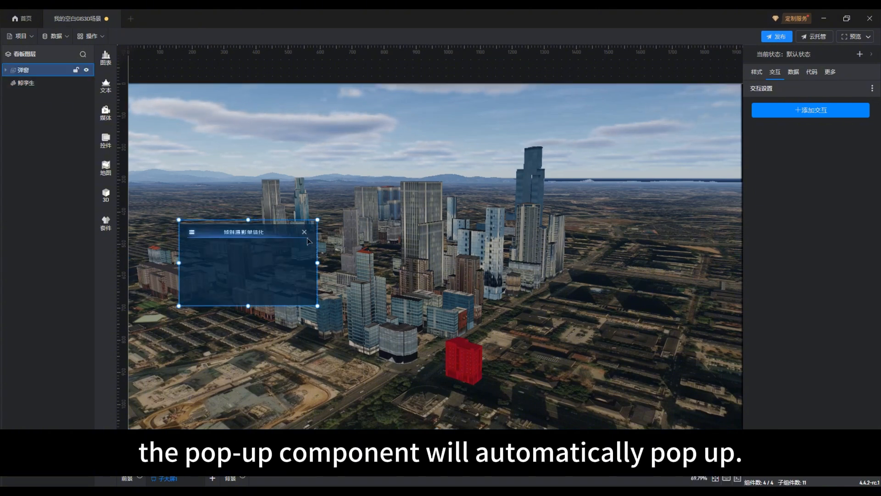
{"action": "left_click", "coordinate": [472, 365]}
{"action": "left_click", "coordinate": [282, 277]}
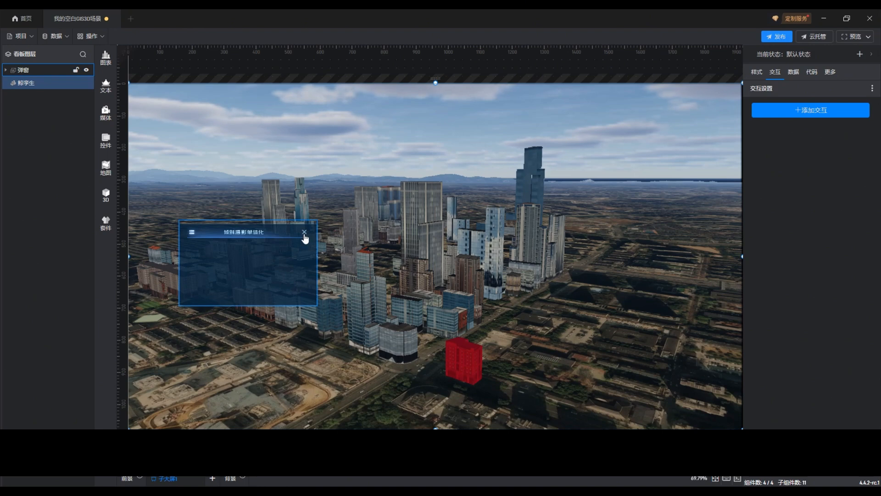
{"action": "left_click", "coordinate": [304, 233]}
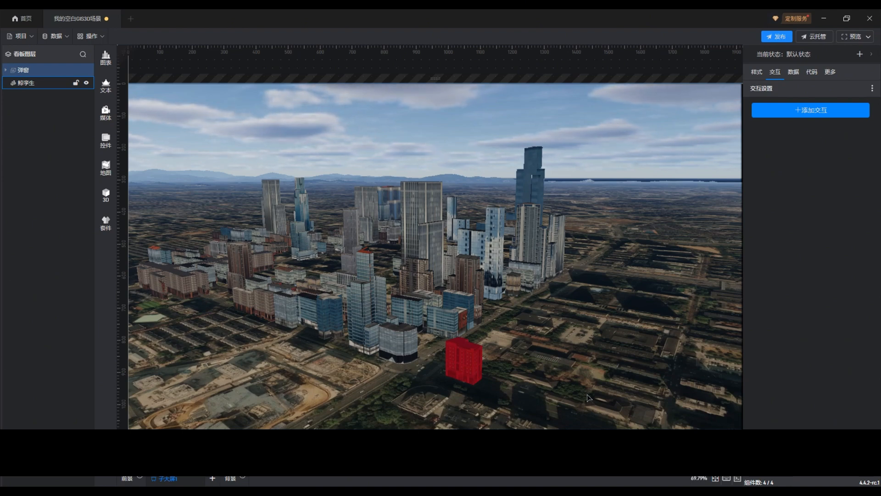
Step: Return to the scene's editing state and open the style settings of the 单体化建筑0 building under 倾斜摄影
{"action": "double_click", "coordinate": [589, 398]}
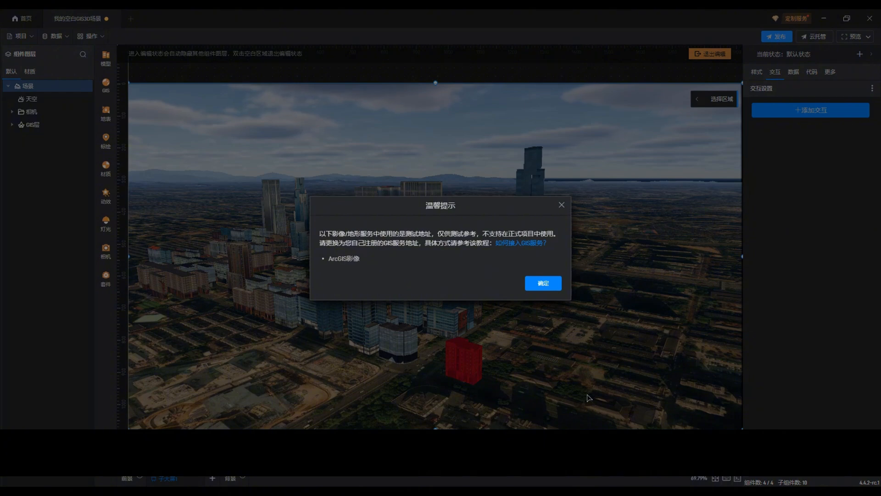
{"action": "left_click", "coordinate": [544, 284]}
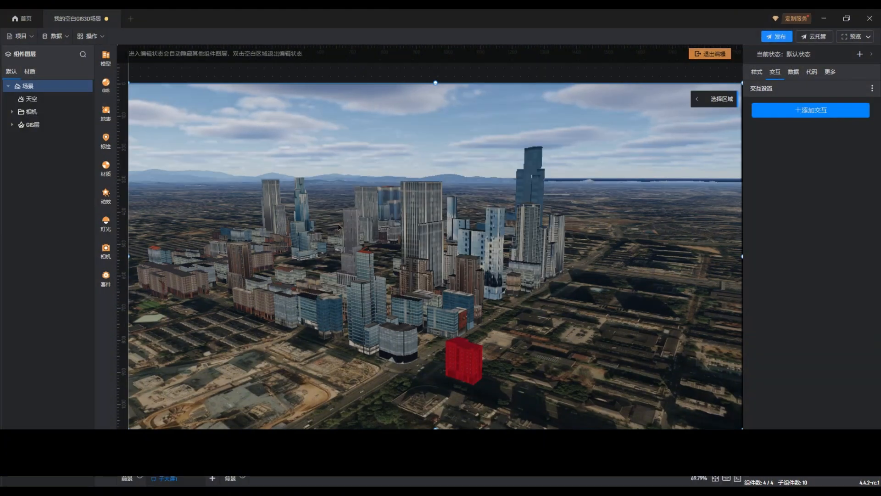
{"action": "left_click", "coordinate": [12, 124]}
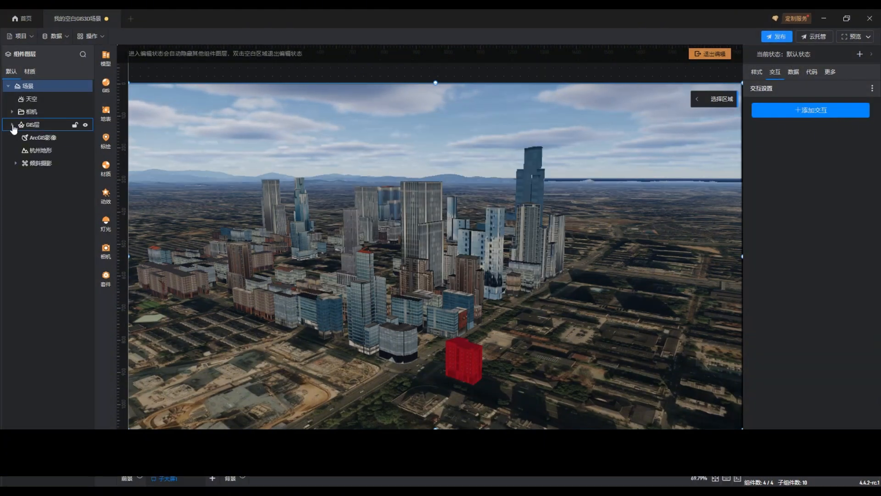
{"action": "left_click", "coordinate": [16, 164]}
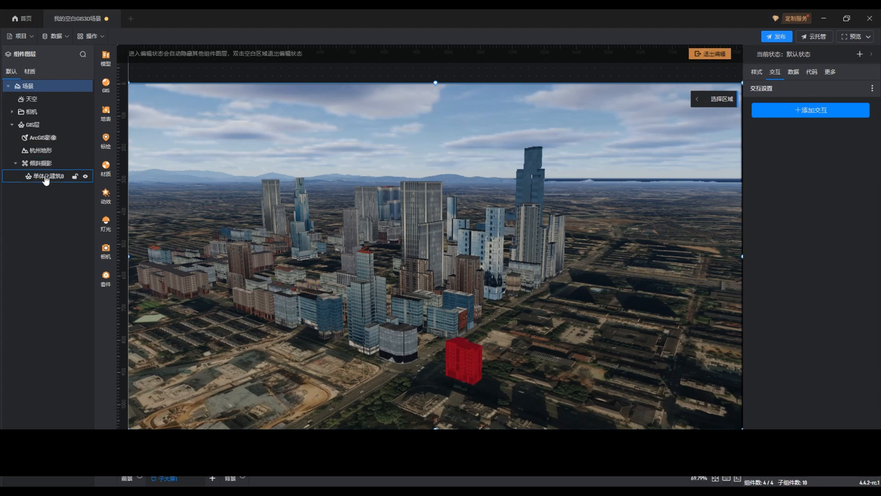
{"action": "left_click", "coordinate": [46, 177]}
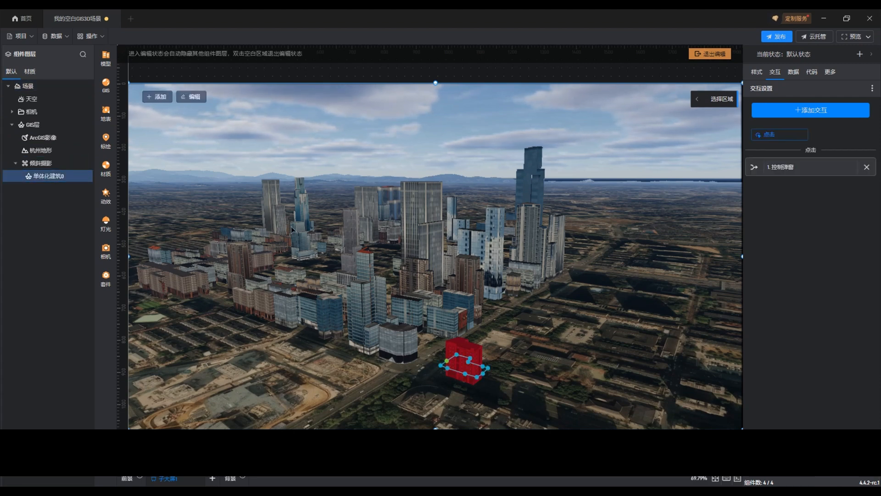
{"action": "left_click", "coordinate": [757, 74]}
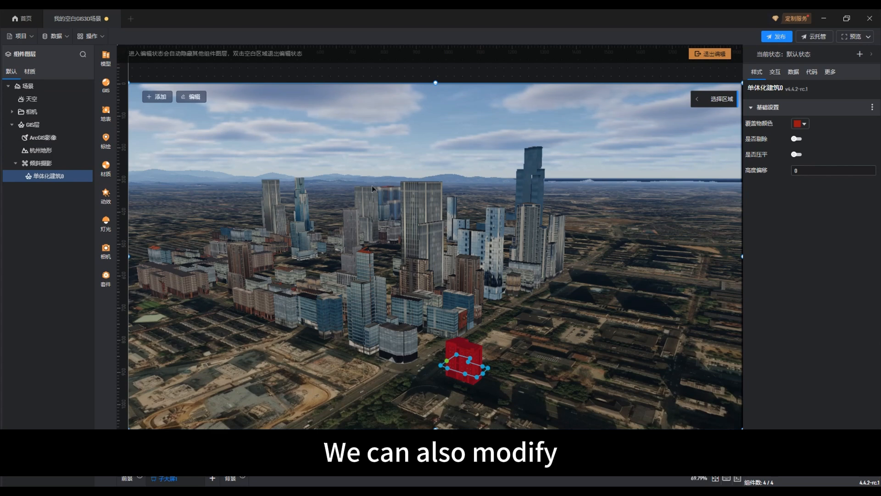
Step: Try the blue cover color (覆盖物颜色) #00D1FF88 on the 单体化建筑0 building and discard the change
{"action": "left_click", "coordinate": [795, 124]}
{"action": "left_click_drag", "start_coordinate": [525, 139], "coordinate": [649, 219]}
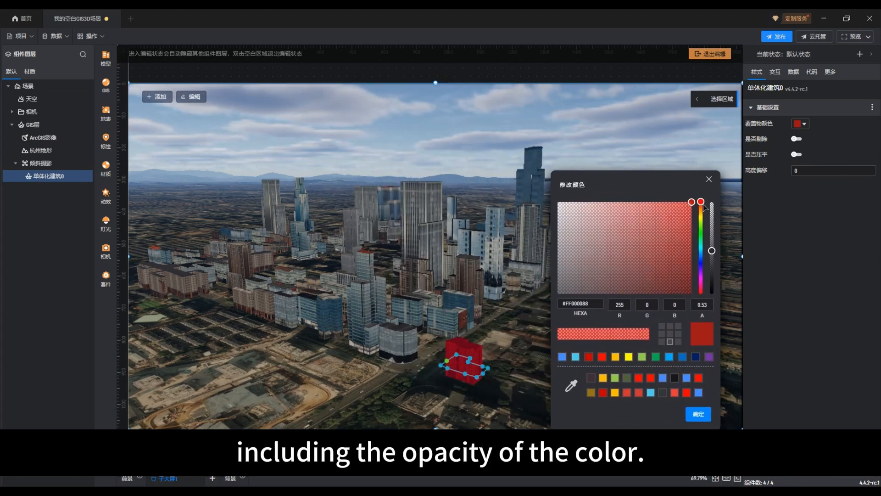
{"action": "left_click_drag", "start_coordinate": [702, 204], "coordinate": [706, 254]}
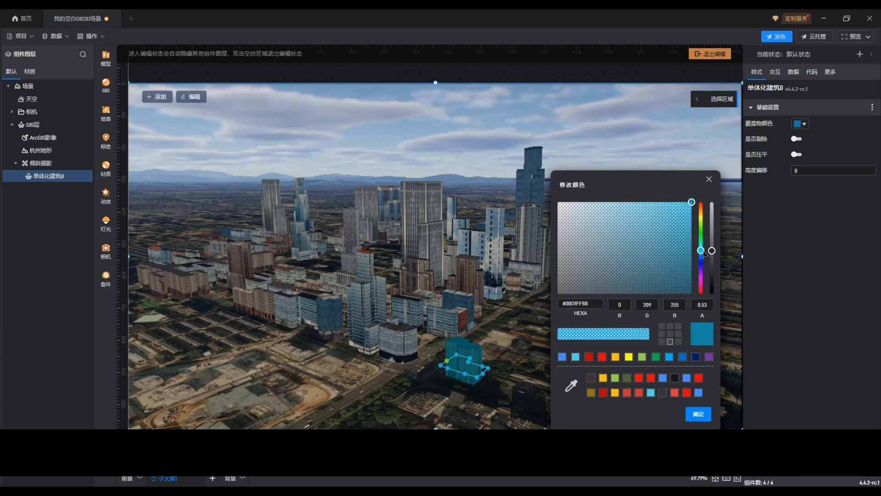
{"action": "left_click", "coordinate": [709, 181]}
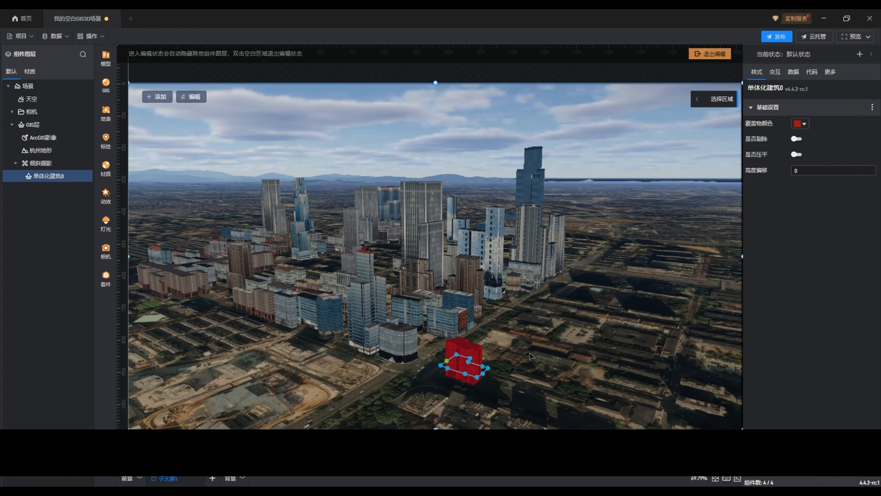
Step: Enable the removal option (是否剔除) for the 单体化建筑0 building
{"action": "scroll", "coordinate": [530, 362], "scroll_direction": "up", "scroll_amount": 2}
{"action": "scroll", "coordinate": [530, 368], "scroll_direction": "up", "scroll_amount": 2}
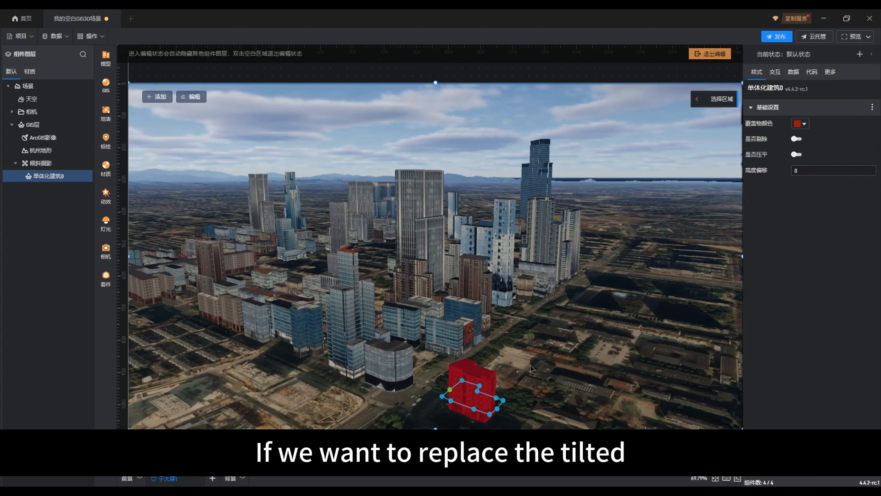
{"action": "left_click_drag", "start_coordinate": [530, 366], "coordinate": [513, 354]}
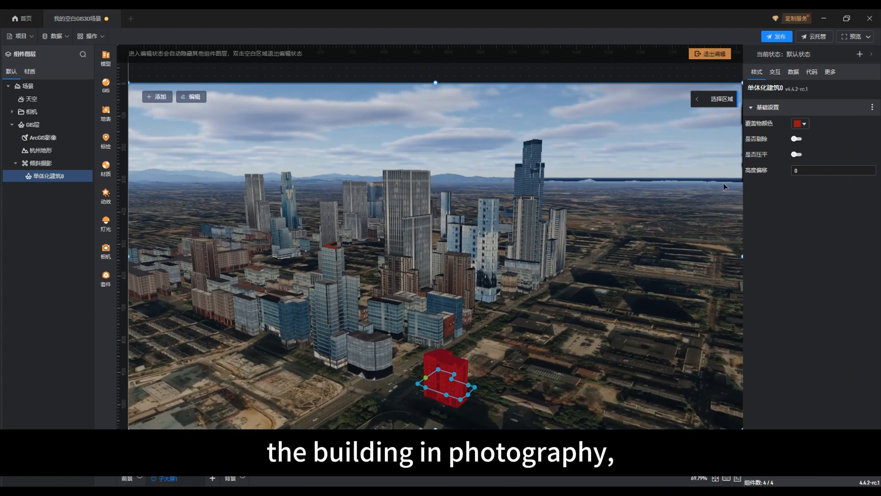
{"action": "left_click", "coordinate": [796, 140]}
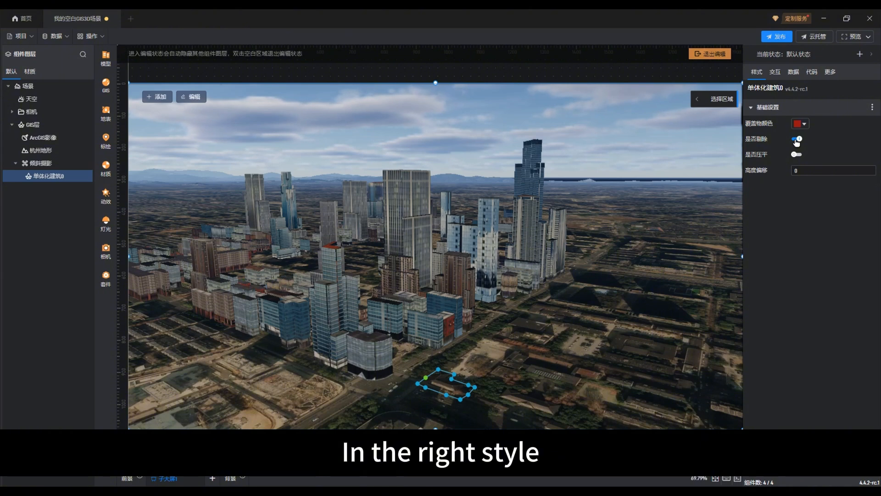
Step: Try turning off the removal option (是否剔除) for the 单体化建筑0 building and turn it back on
{"action": "left_click", "coordinate": [796, 140]}
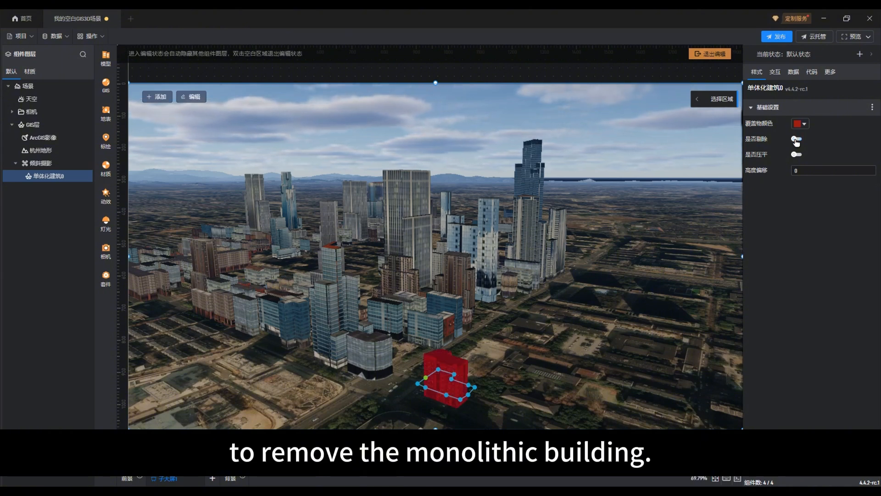
{"action": "left_click", "coordinate": [796, 140]}
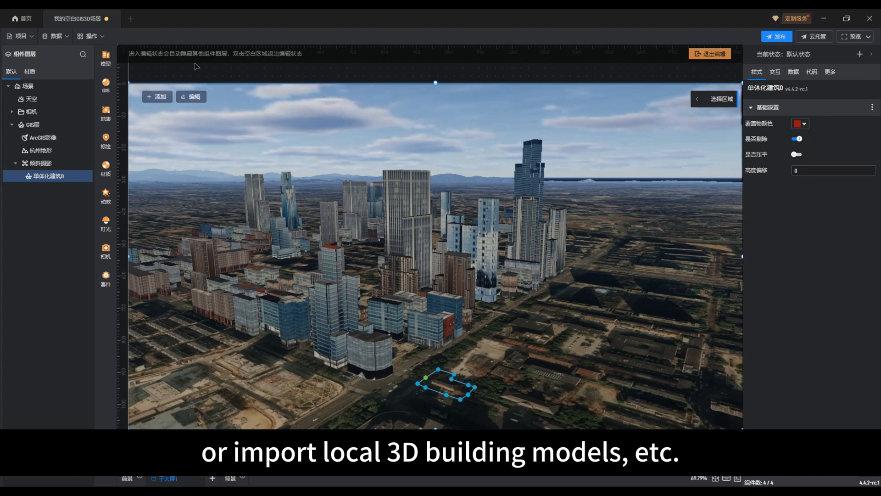
Step: Place one 高层建筑 model from the 建筑物 category of the model library on the site of the removed building
{"action": "left_click", "coordinate": [106, 66]}
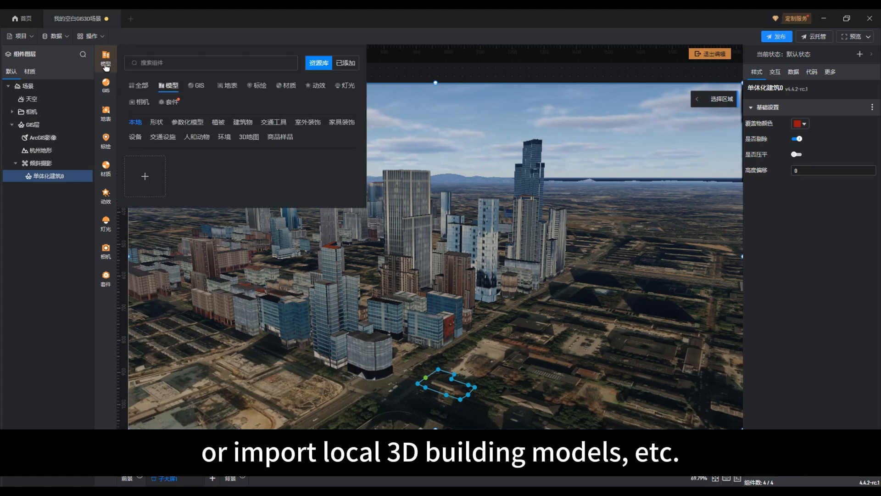
{"action": "left_click", "coordinate": [243, 123]}
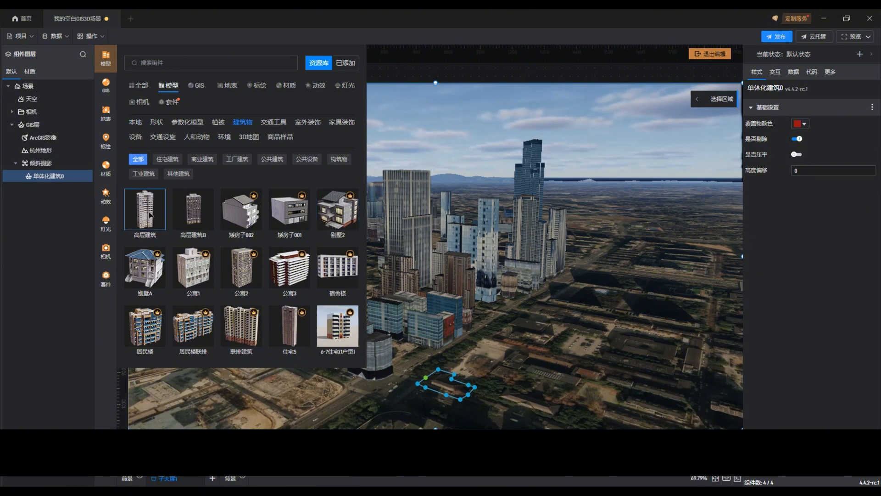
{"action": "left_click", "coordinate": [150, 215]}
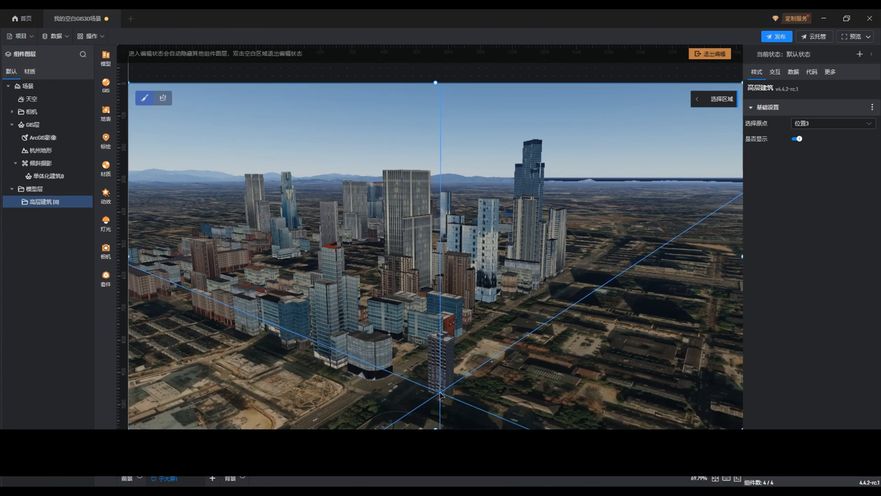
{"action": "left_click", "coordinate": [441, 394]}
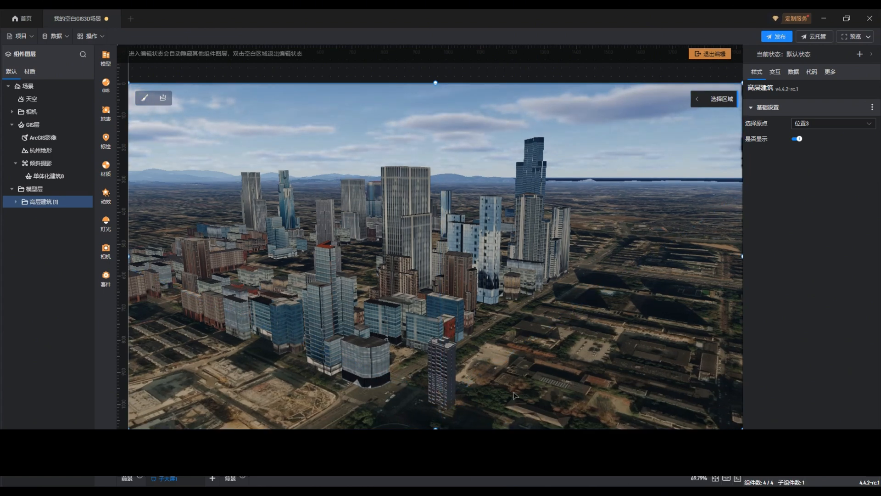
Step: Expand the 高层建筑 group under 模型层 and open the style settings of the placed 高层建筑1 model
{"action": "left_click_drag", "start_coordinate": [553, 389], "coordinate": [441, 342]}
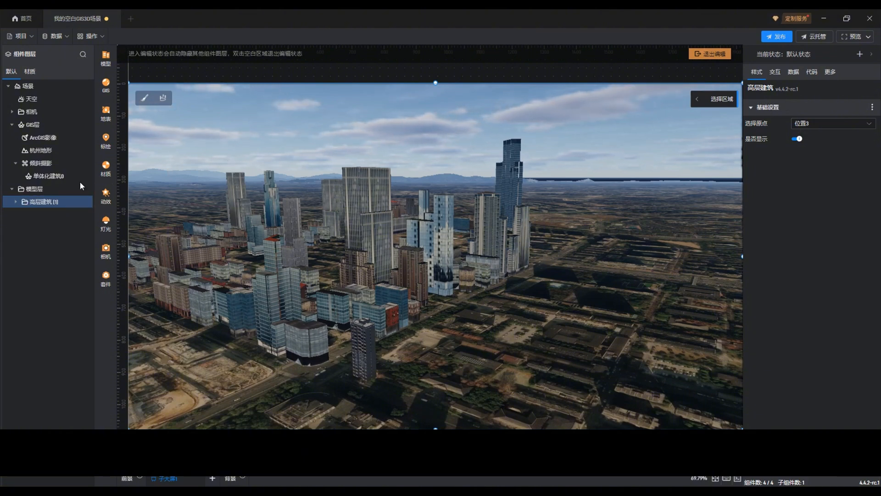
{"action": "left_click", "coordinate": [15, 202]}
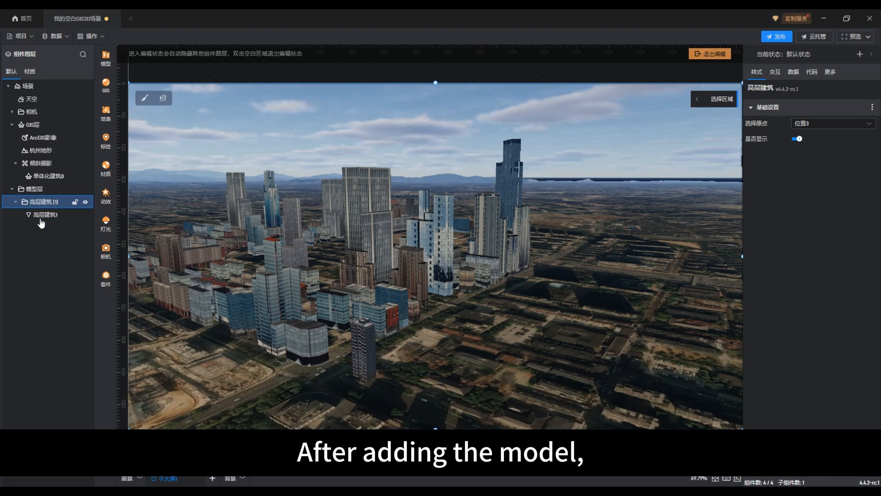
{"action": "left_click", "coordinate": [41, 216]}
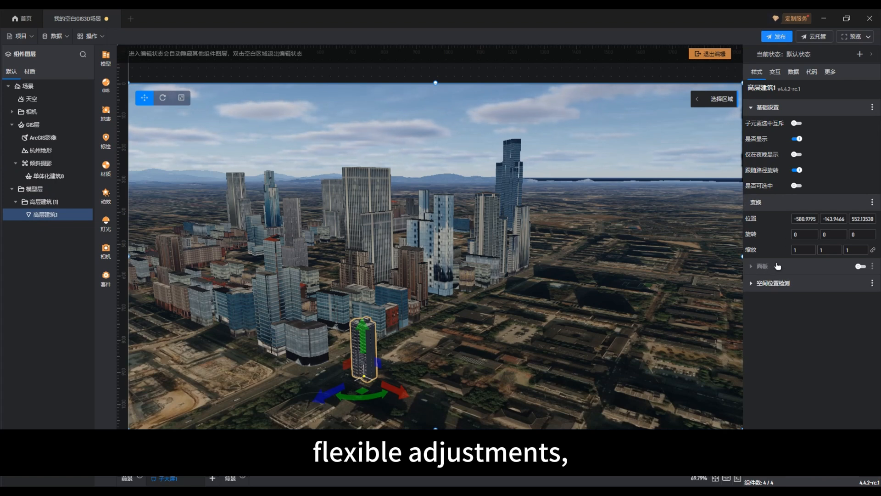
Step: Preview the scene's lighting at a time of day (一天时间) of 18.18 and set the time to 13.78
{"action": "left_click", "coordinate": [44, 89]}
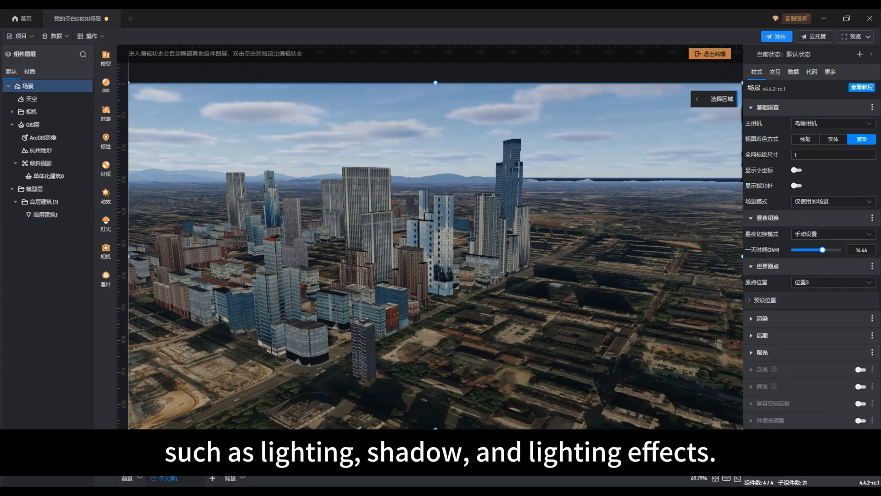
{"action": "mouse_move", "coordinate": [823, 250]}
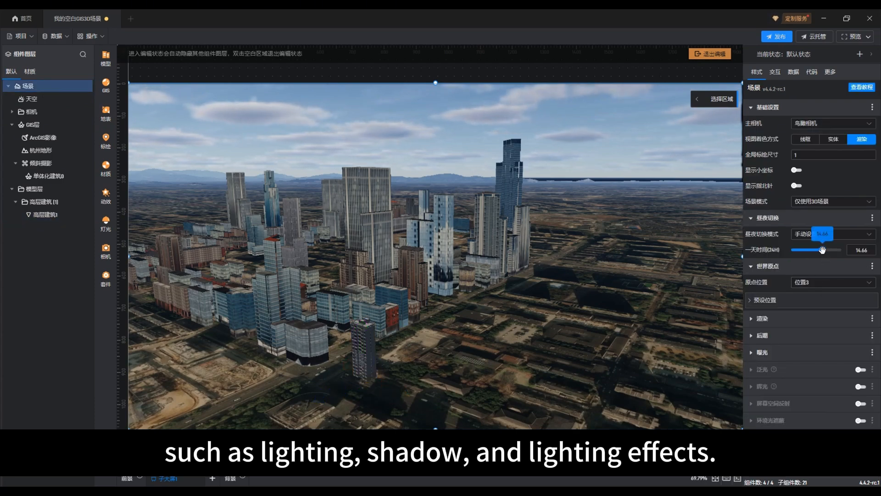
{"action": "left_click_drag", "start_coordinate": [823, 250], "coordinate": [829, 250]}
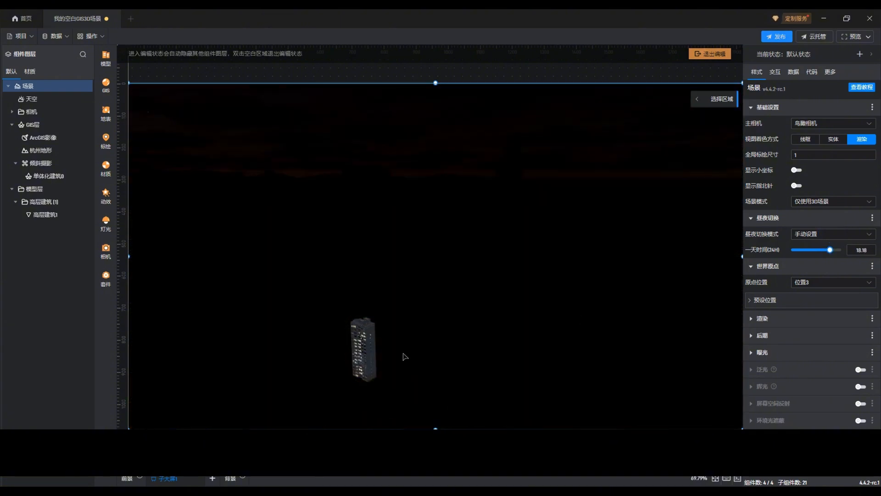
{"action": "mouse_move", "coordinate": [831, 251]}
{"action": "left_click_drag", "start_coordinate": [831, 251], "coordinate": [820, 251]}
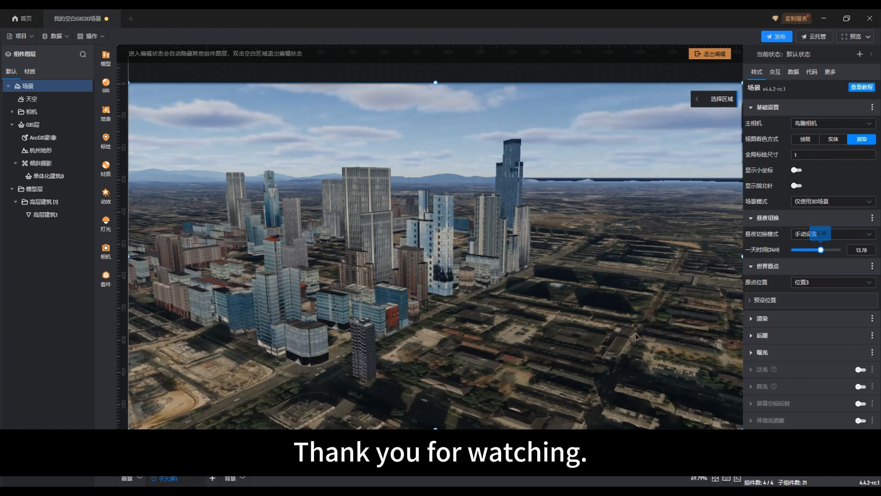